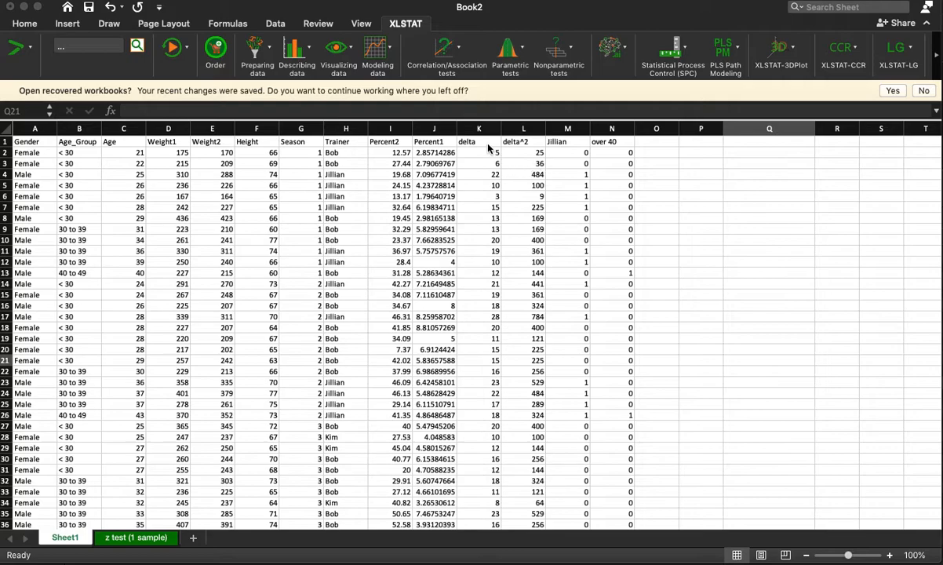
- Label cell Q4 "mean (x-bar)" and calculate the average of the delta values K2:K278 in R4
left_click(481, 145)
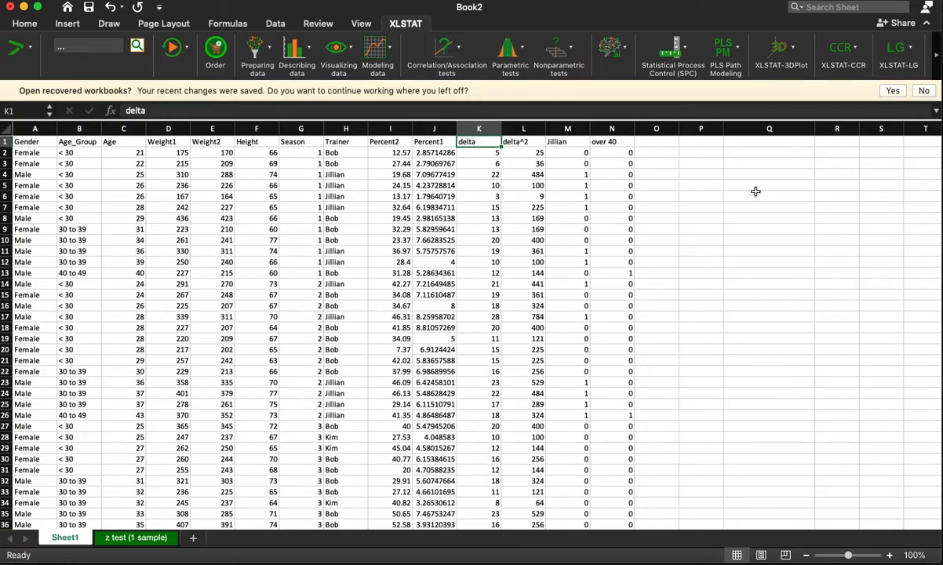
left_click(734, 176)
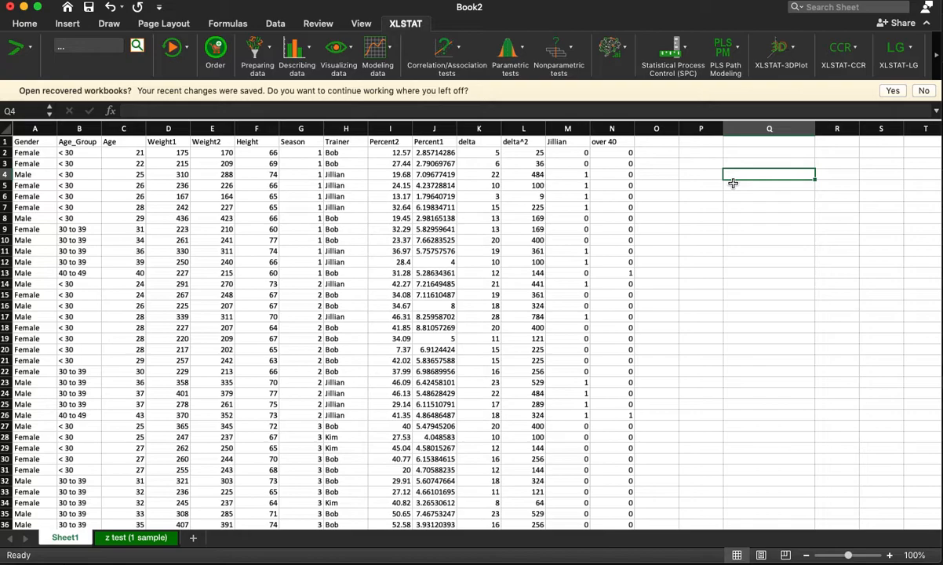
type("mean (x-bar)")
key("Tab")
type("=average")
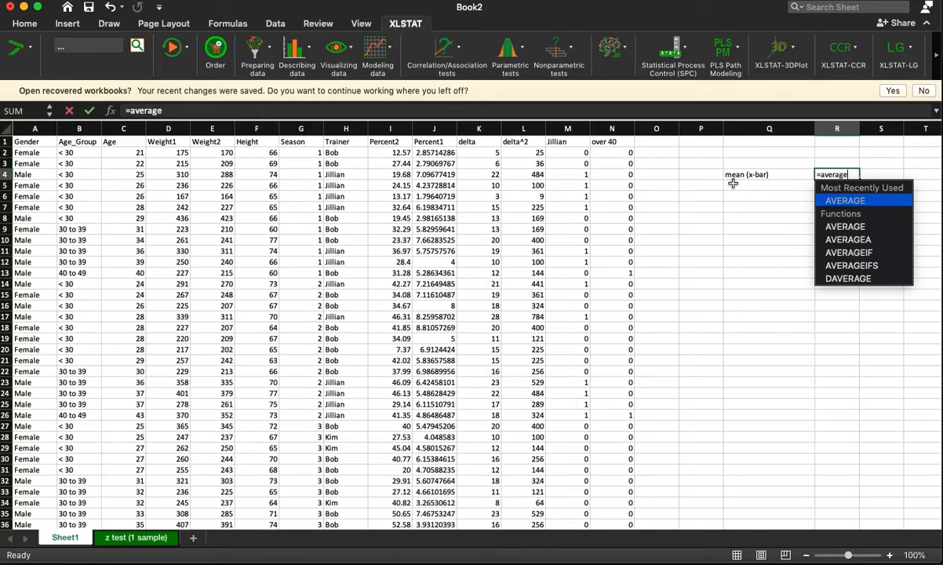
type("(")
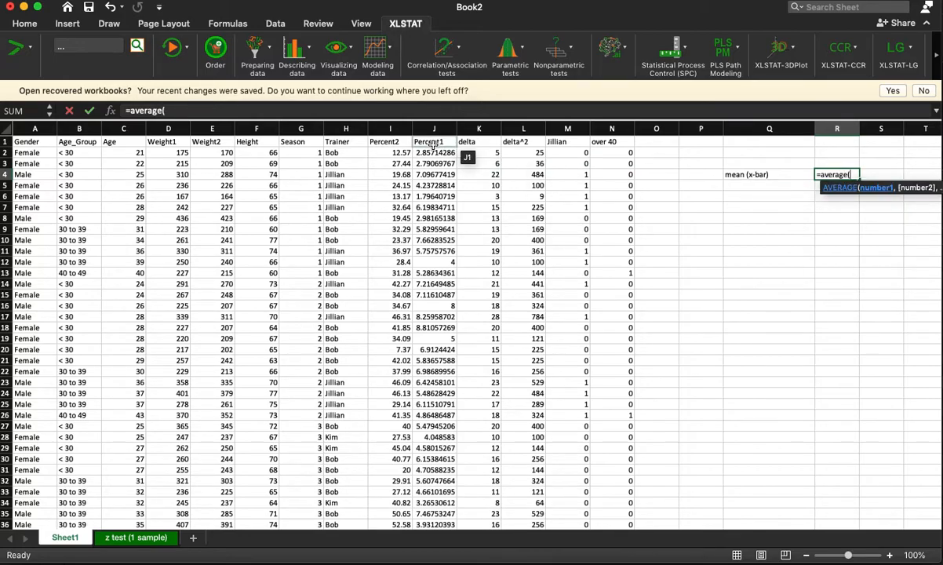
left_click(480, 153)
key("super+shift+Down")
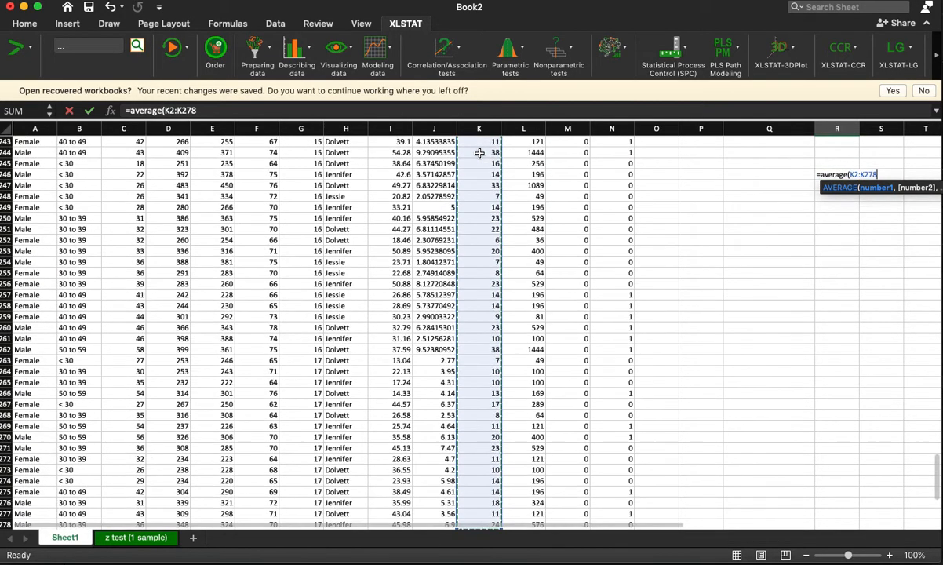
key("Return")
scroll(603, 197, "up", 2)
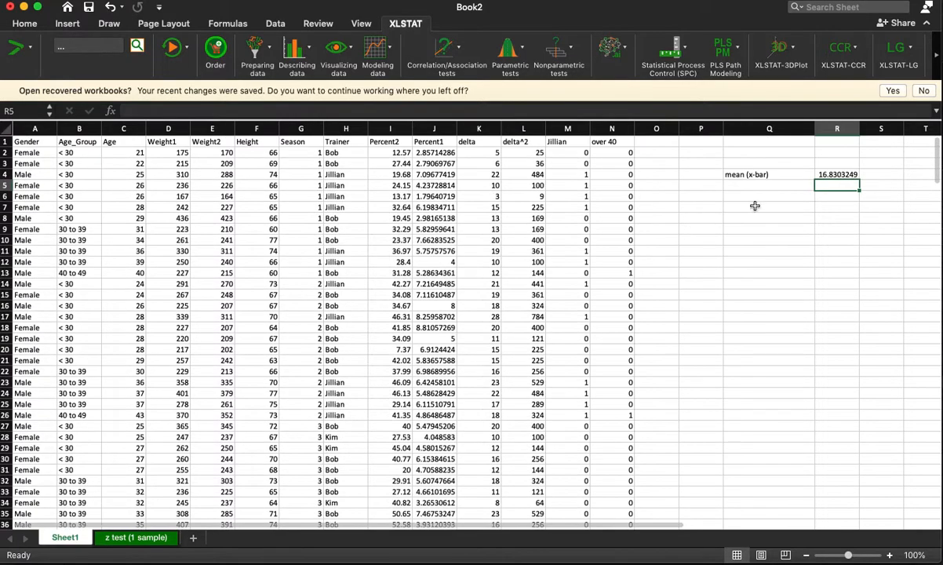
left_click(820, 174)
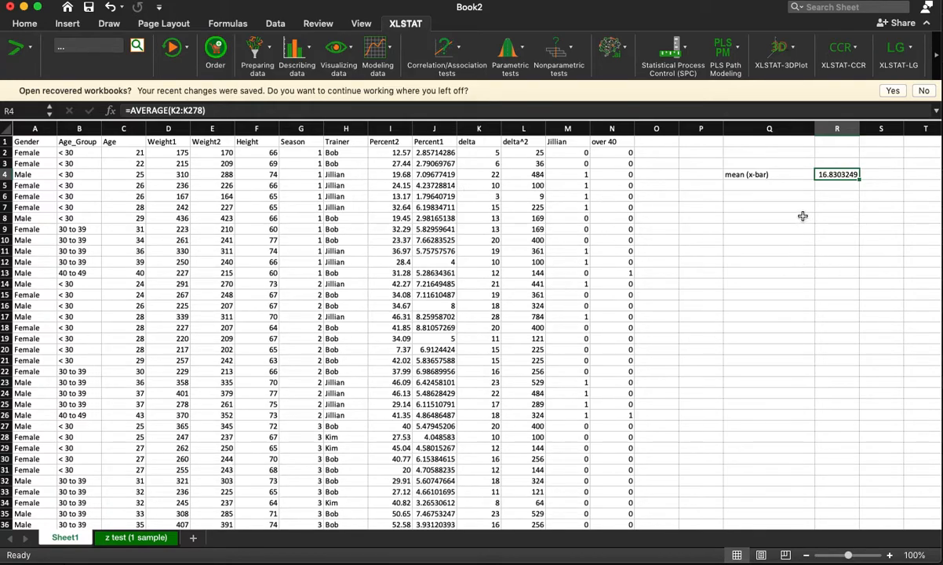
- Label cell Q5 "st dev" and calculate the sample standard deviation of K2:K278 in R5 with STDEV.S
left_click(805, 182)
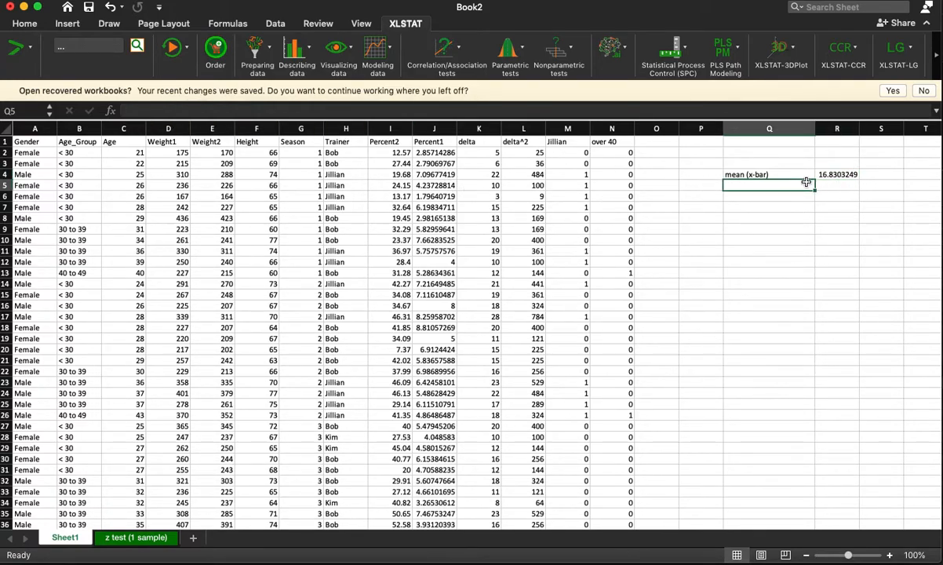
type("st dev")
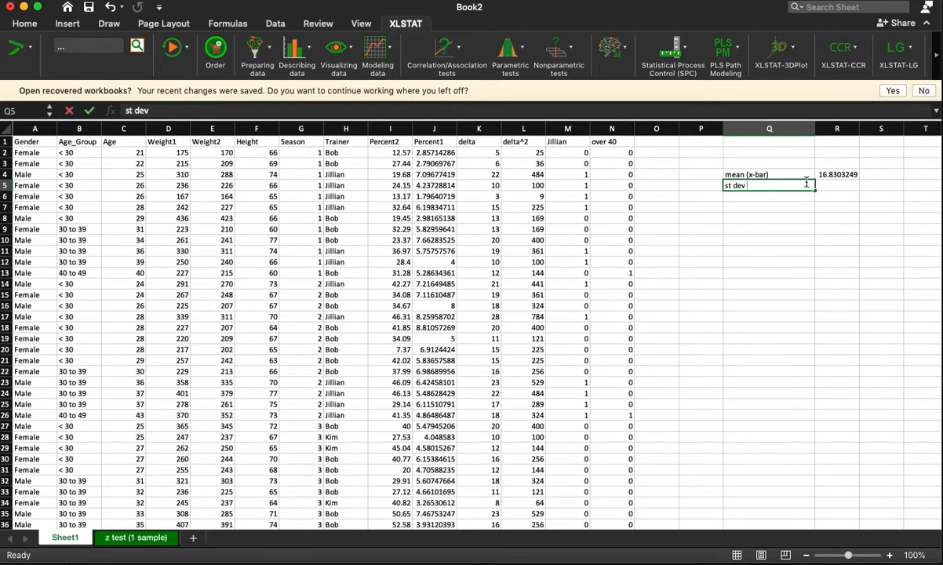
key("Tab")
type("=")
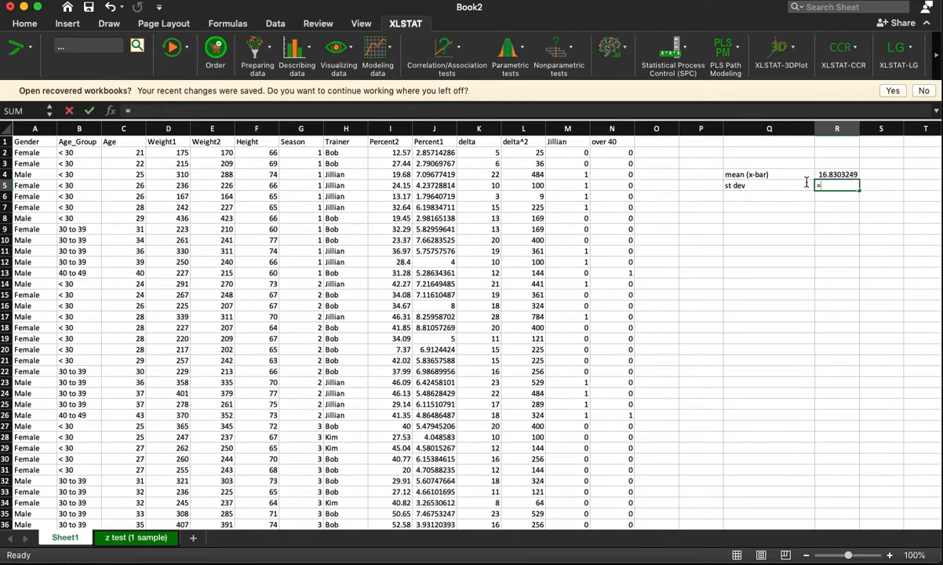
type("stdev")
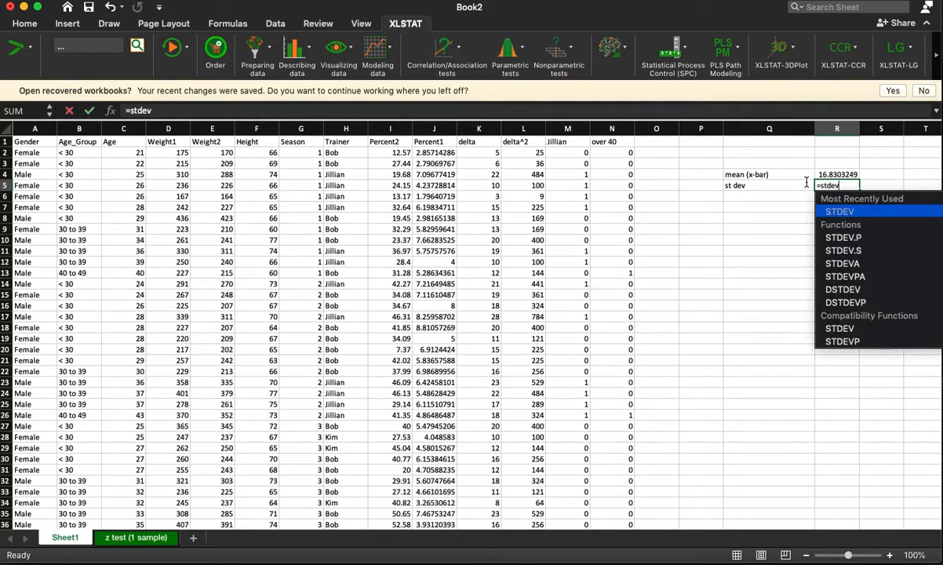
type(".s(")
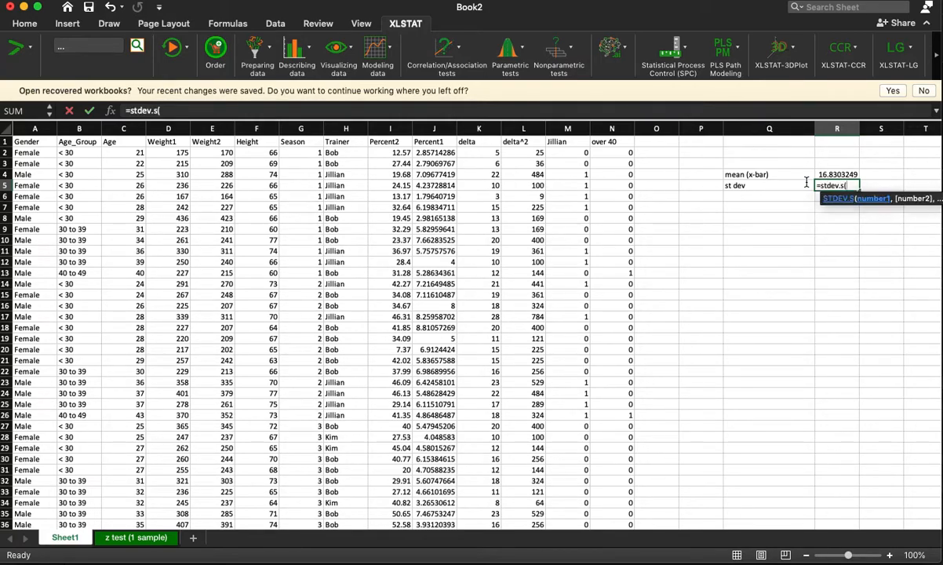
left_click(475, 153)
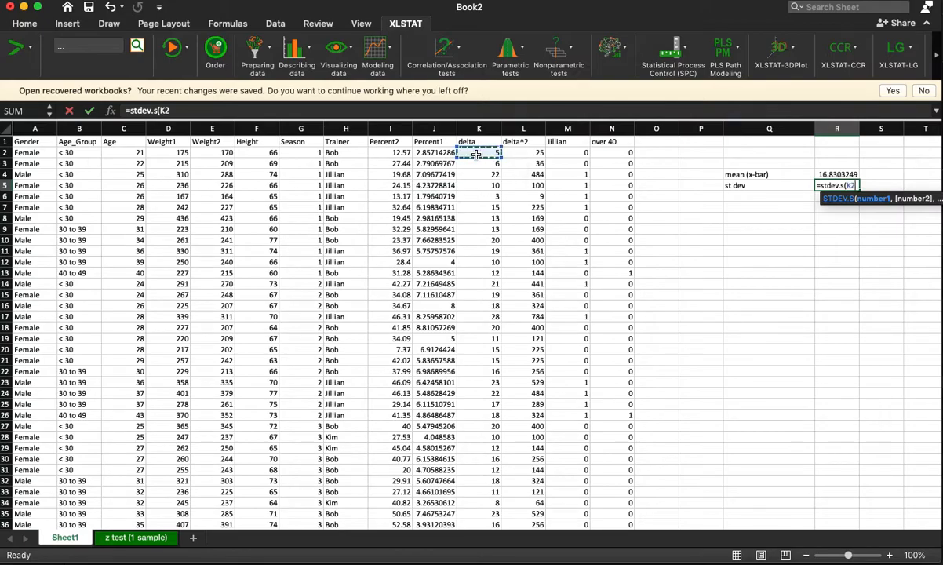
key("super+shift+Down")
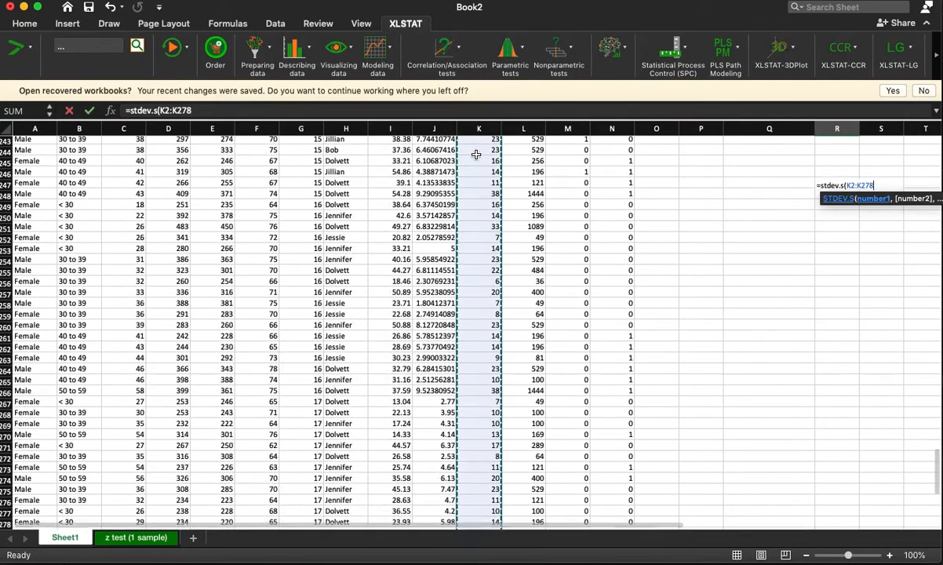
key("Return")
scroll(475, 156, "up", 5)
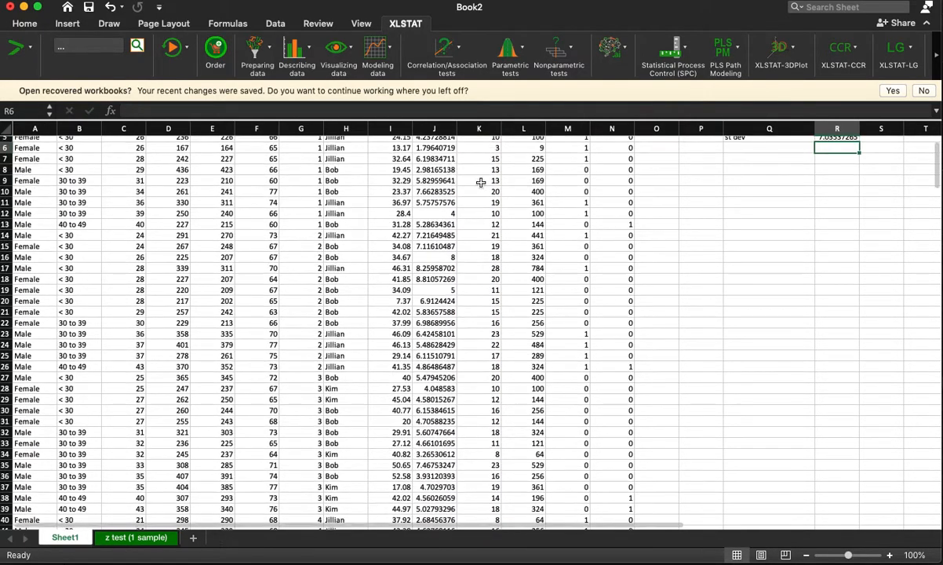
left_click(817, 186)
- Label cell Q6 "count" and count the delta values K2:K278 in R6 with COUNT
left_click(794, 193)
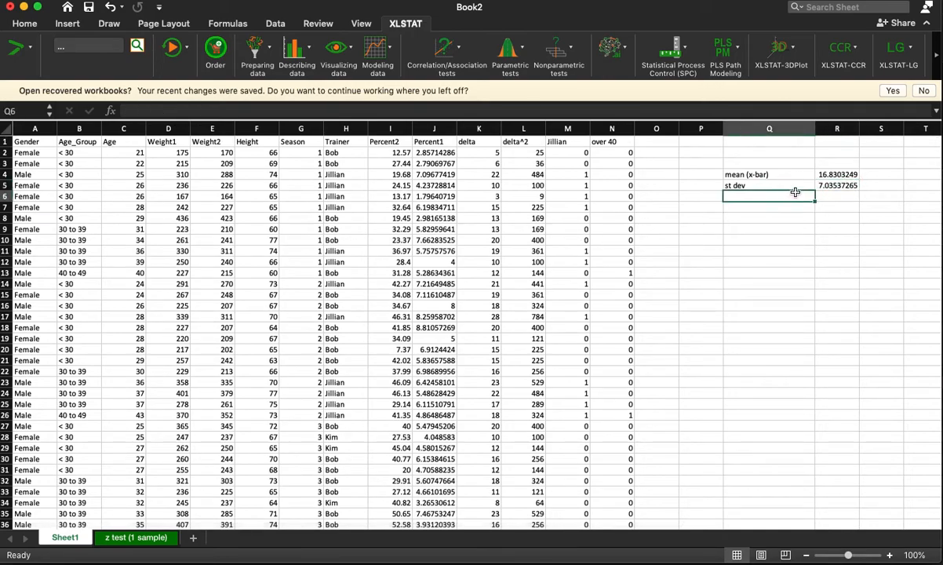
type("count")
key("Tab")
type("=count(")
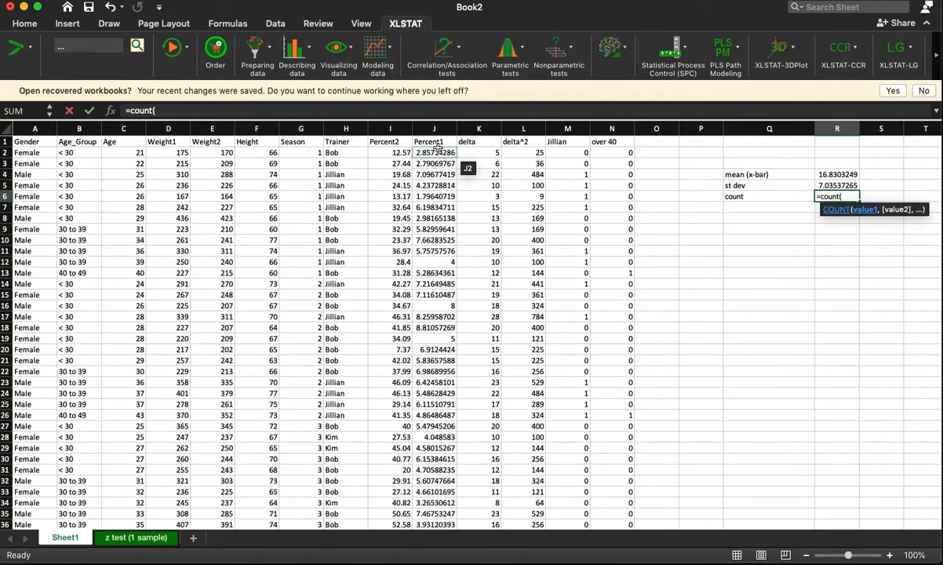
left_click(478, 153)
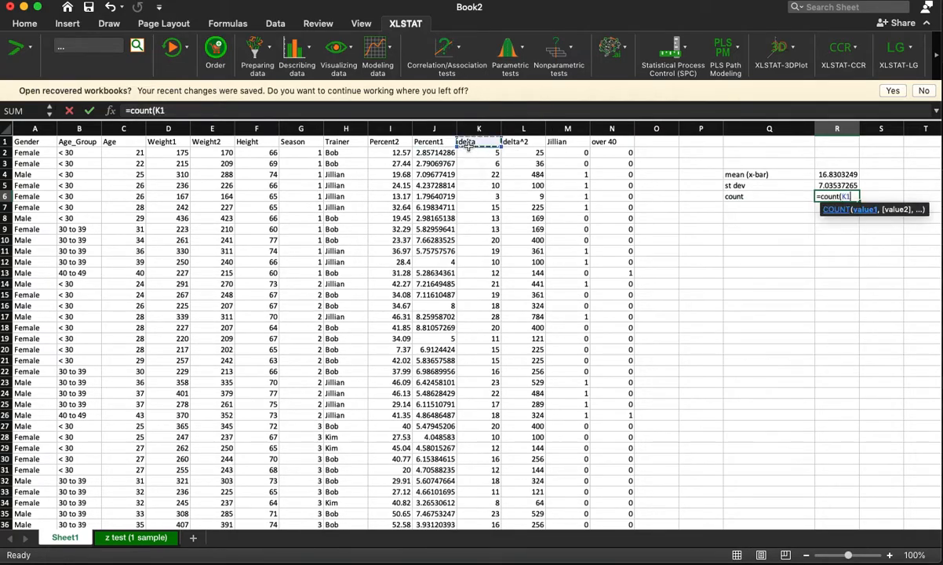
key("ctrl+shift+Down")
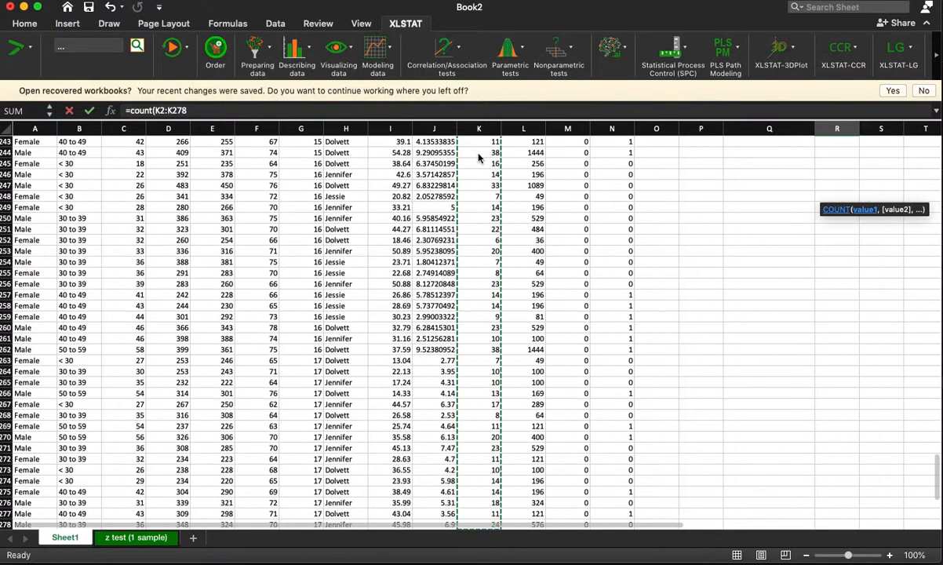
key("Return")
scroll(649, 250, "up", 2)
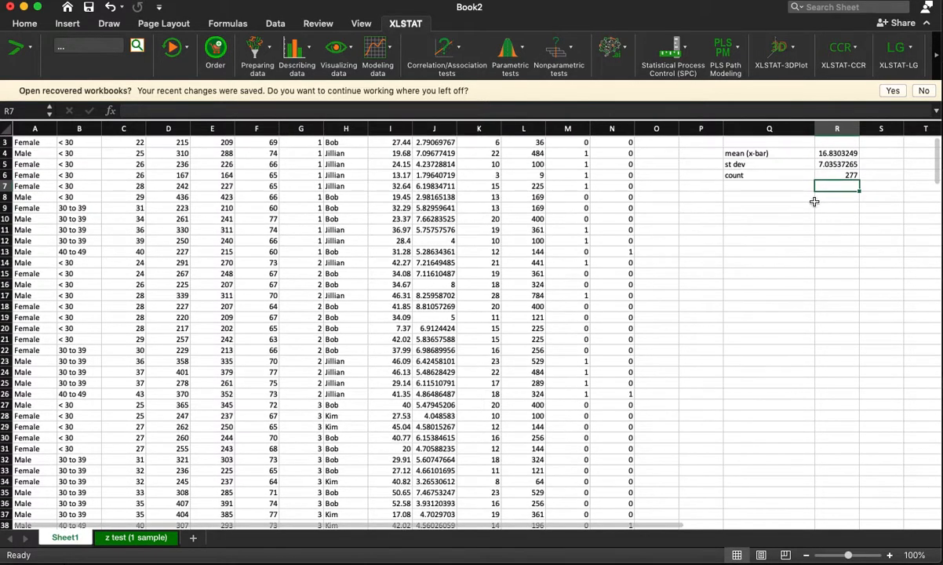
- Label cell Q10 "z" and write the test statistic formula as text in R10: (x-bar - mu)/(s/sqrt(n))
left_click(780, 220)
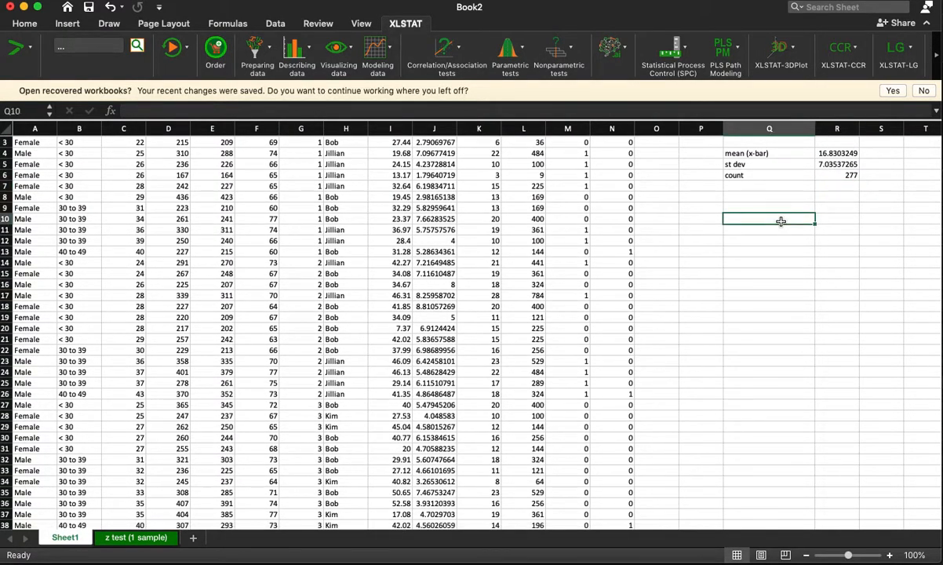
type("z")
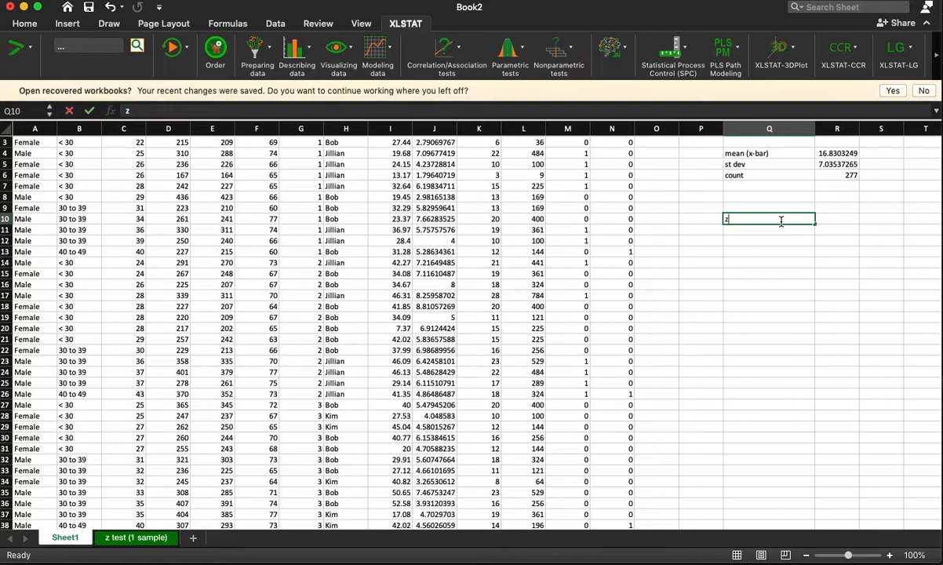
key("Tab")
type("(")
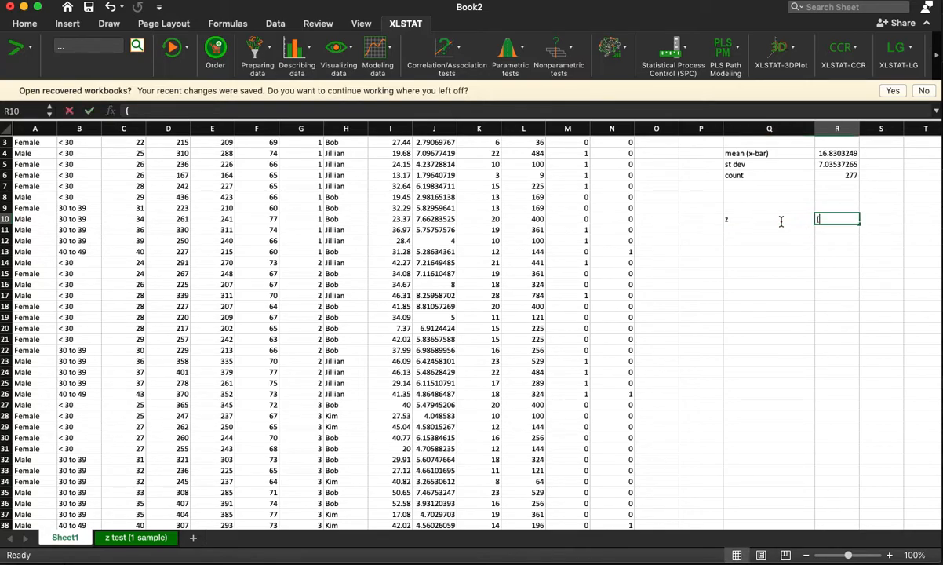
type("x-bar - mu)/")
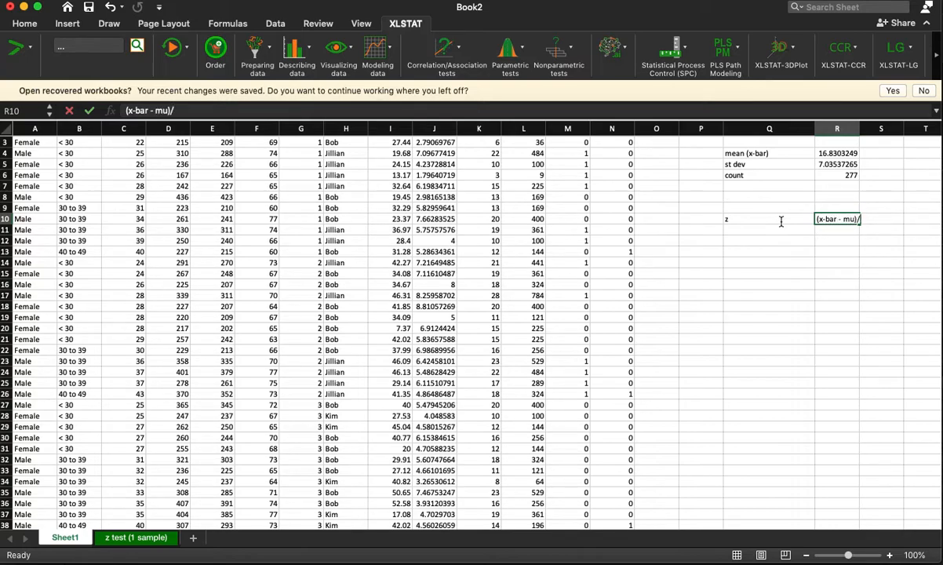
type("(s/sqrt(n)")
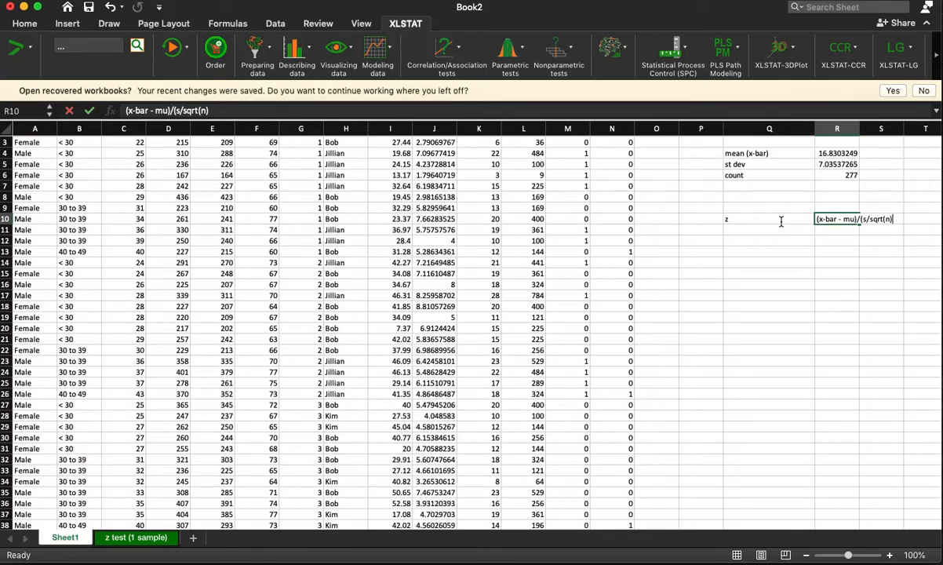
type(")")
key("Return")
- Label cell Q12 "z" for the calculated test statistic, leaving R12 empty
key("Down")
key("Left")
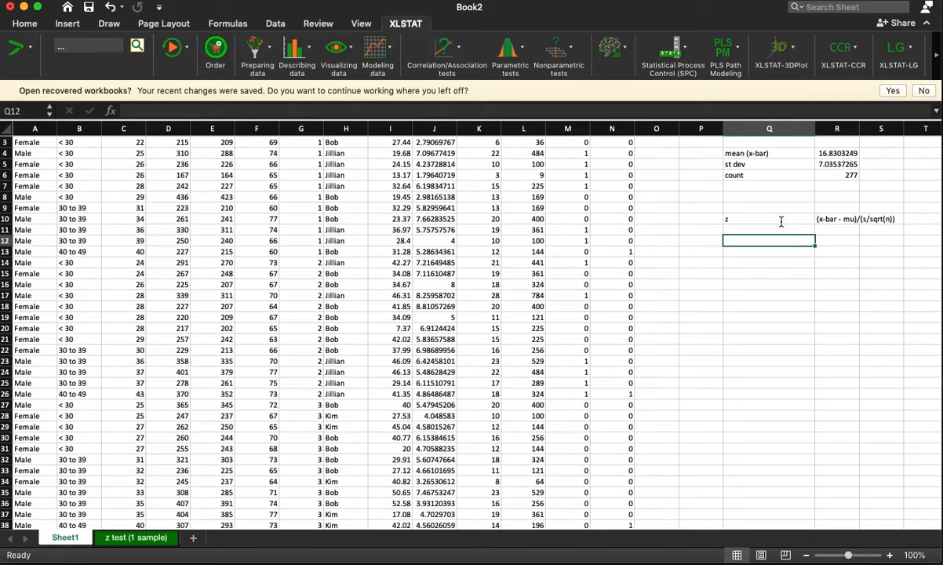
type("z")
key("Tab")
type("=")
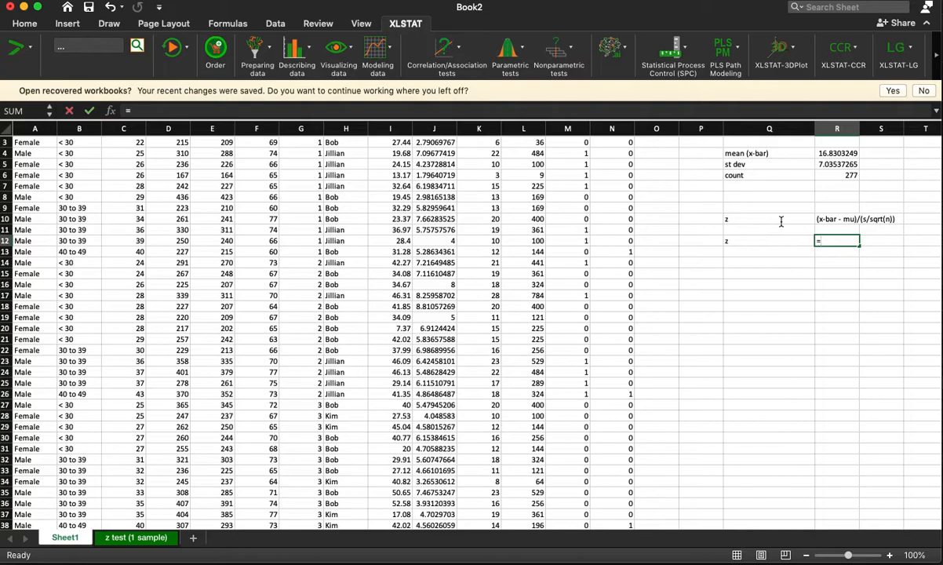
key("Escape")
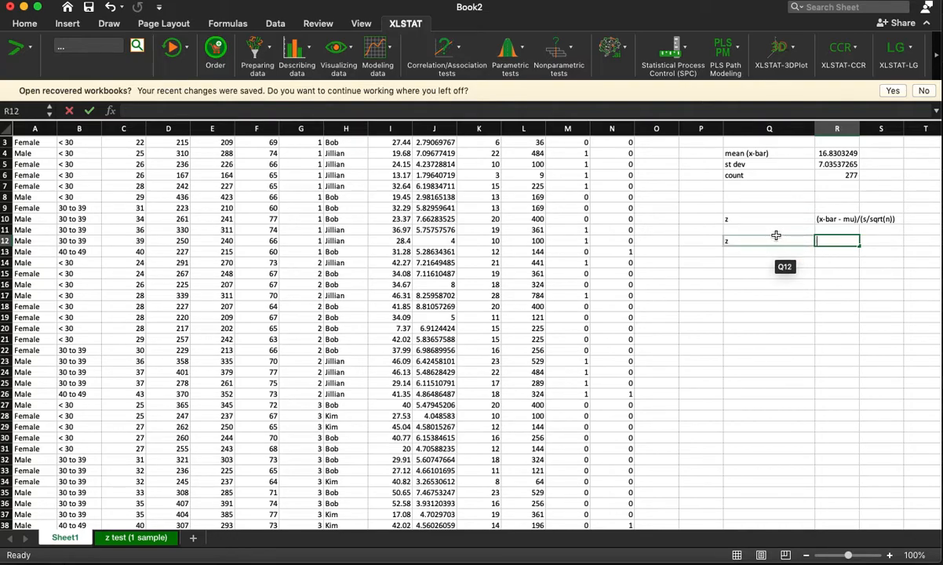
- Label cell Q11 "mu" and enter the hypothesized mean 20 in R11
left_click(772, 229)
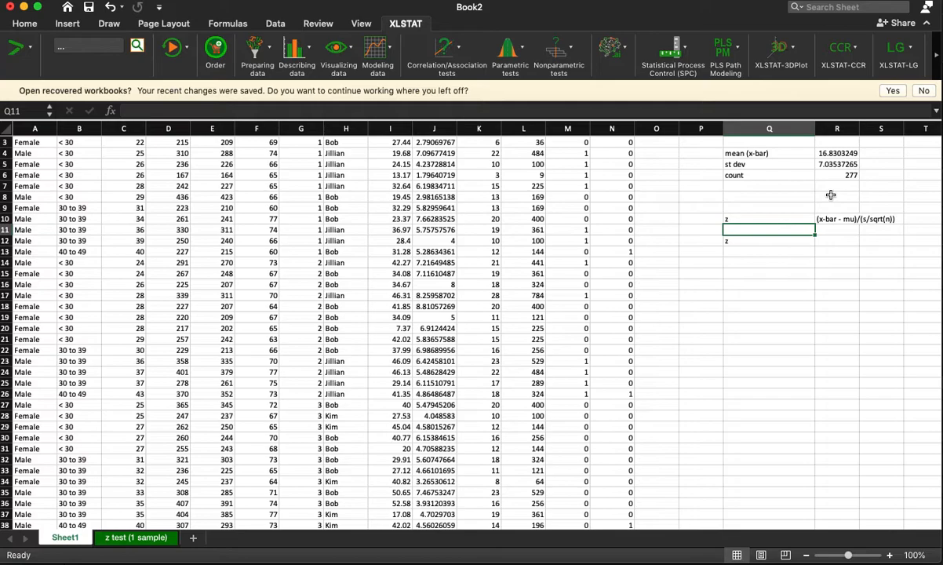
type("mu")
key("Tab")
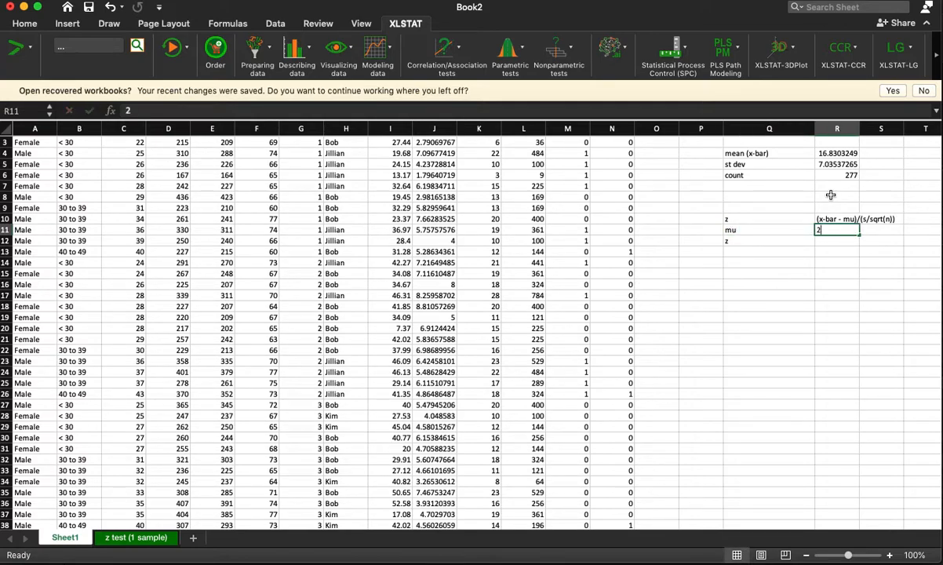
type("20")
key("Return")
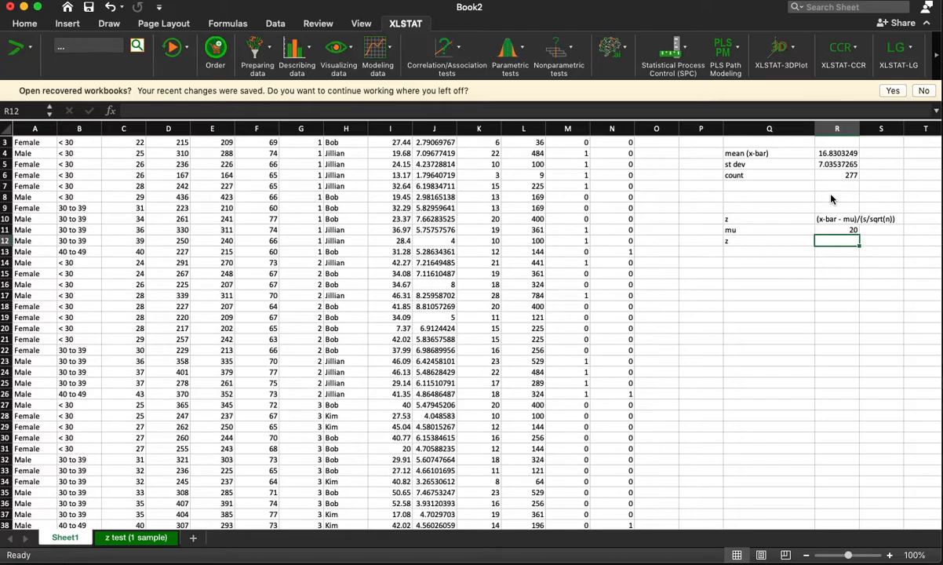
type("(")
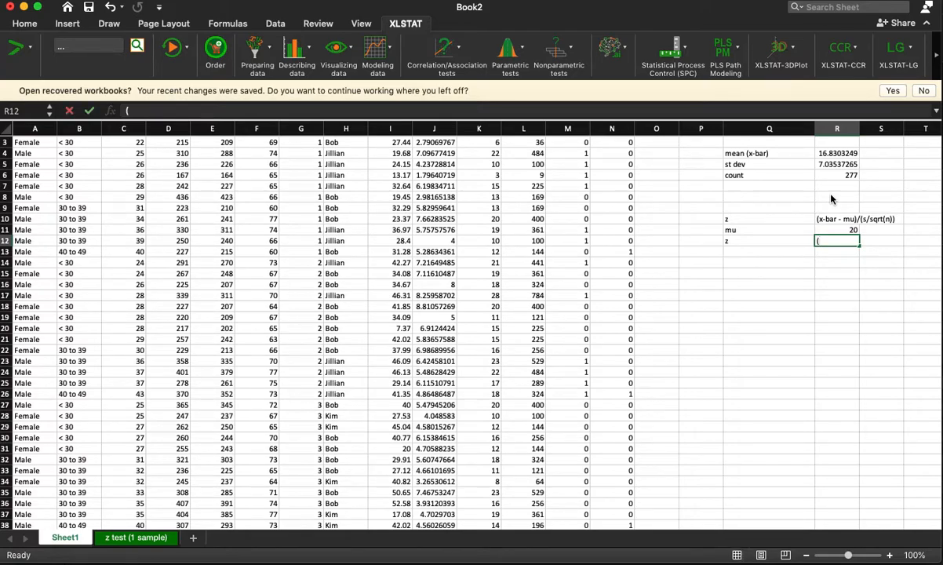
left_click(836, 153)
left_click(834, 243)
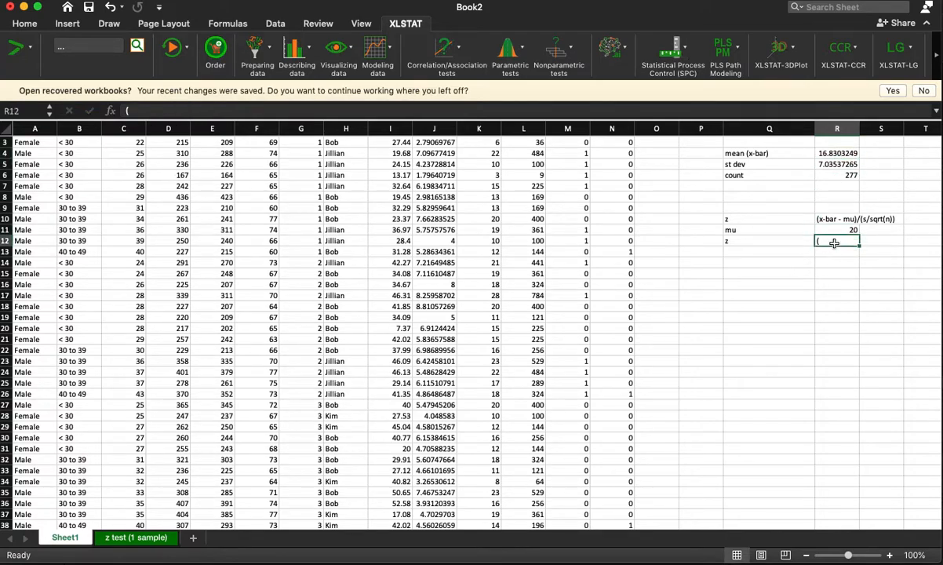
key("BackSpace")
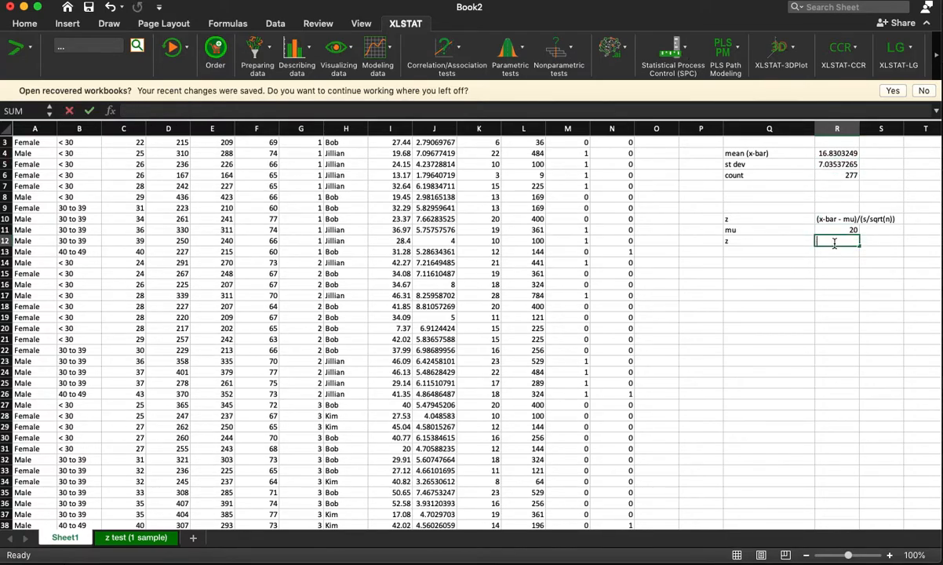
- Calculate the z statistic in R12 with the formula =(R4-R11)/(R5/SQRT(R6))
type("=")
left_click(835, 153)
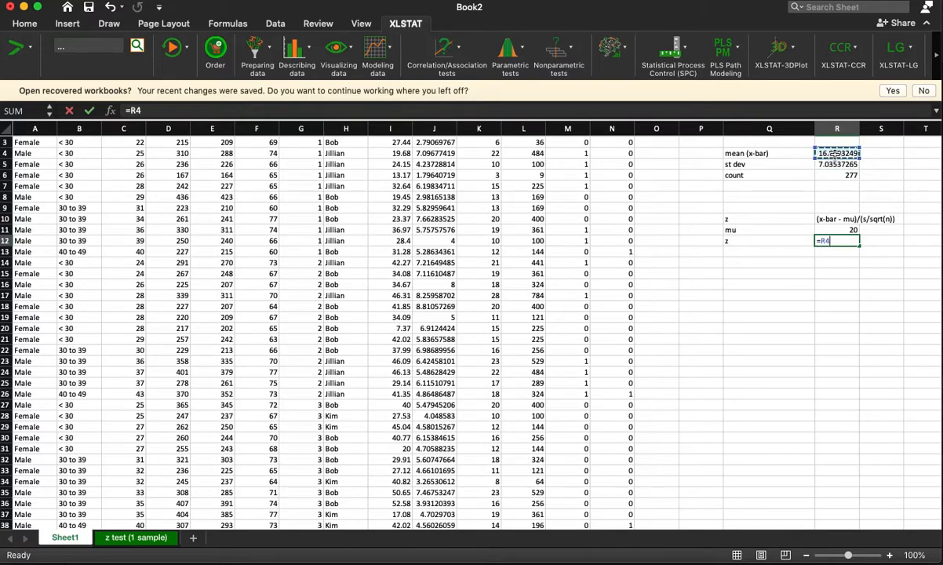
key("BackSpace")
type("(")
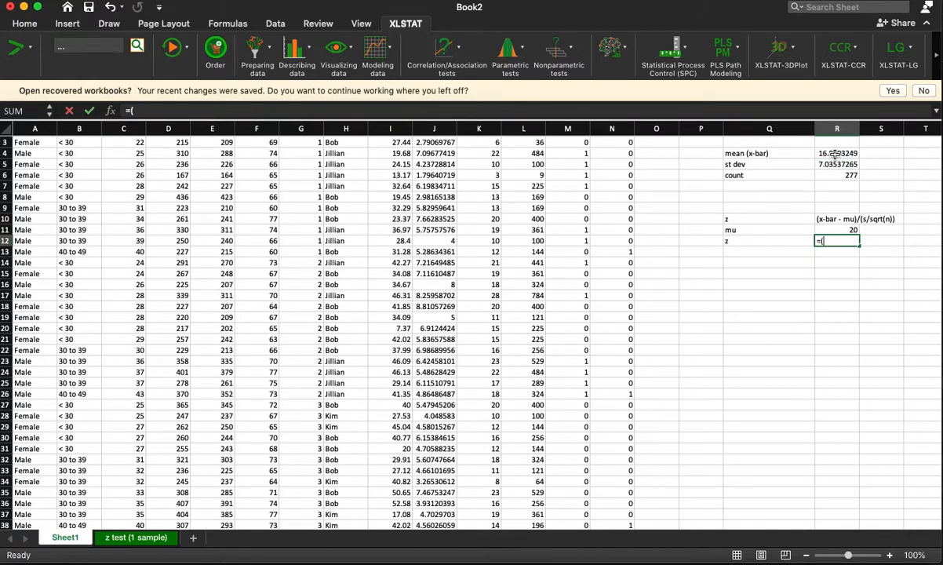
left_click(834, 153)
type("-")
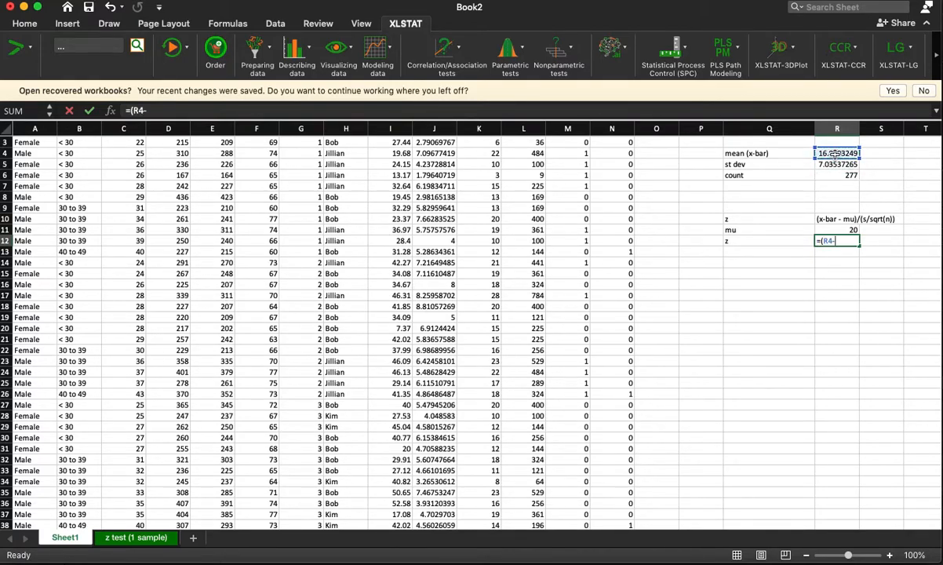
left_click(846, 230)
type(")")
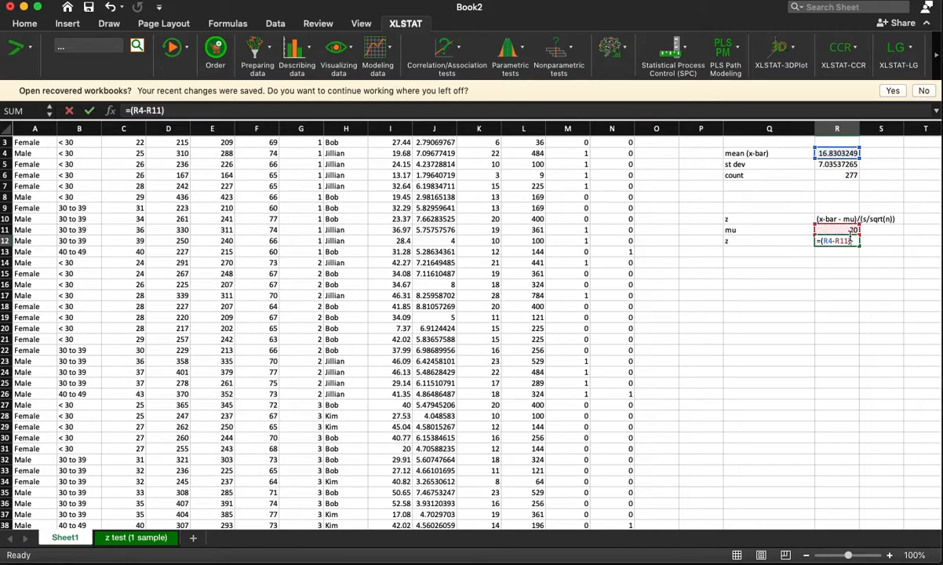
type("/(")
left_click(840, 165)
type("/sqrt")
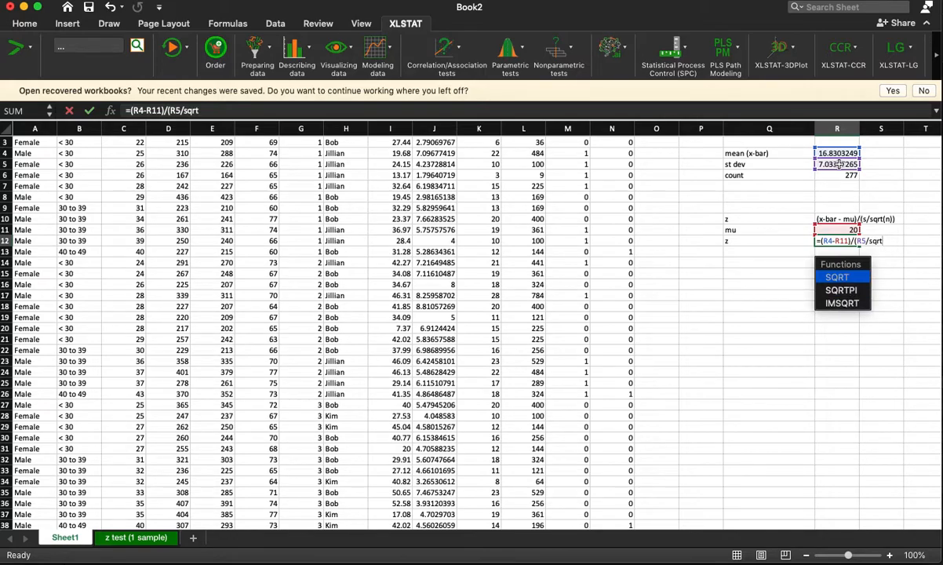
type("(")
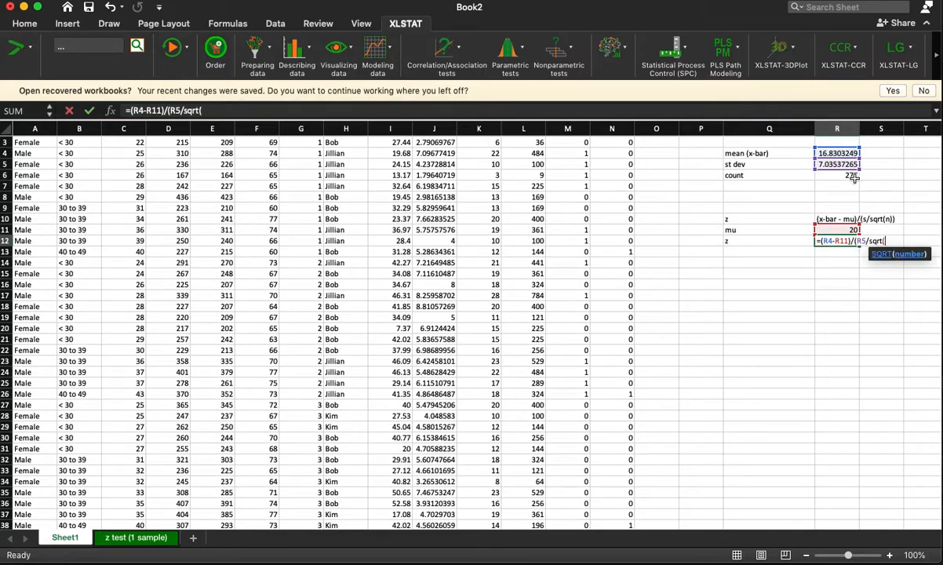
left_click(847, 176)
type("))")
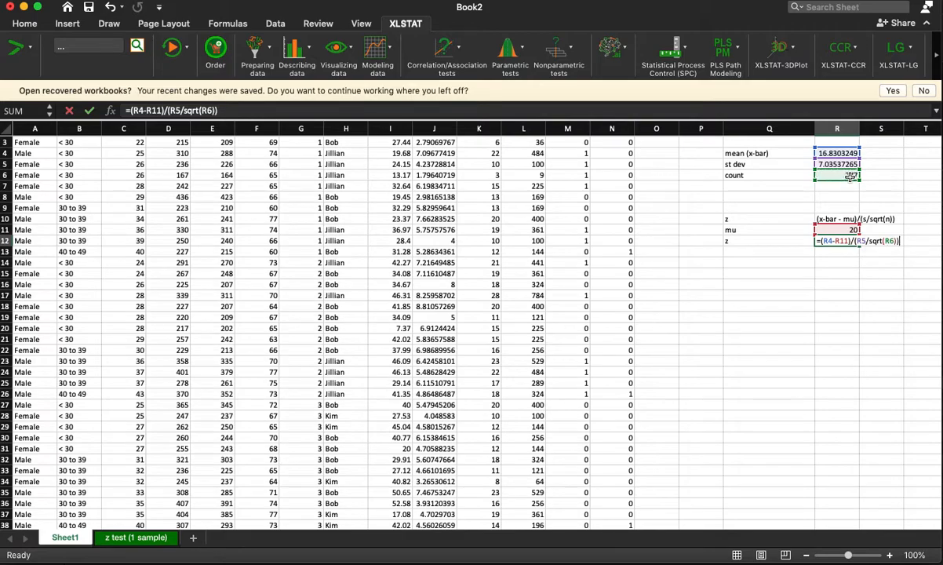
key("Return")
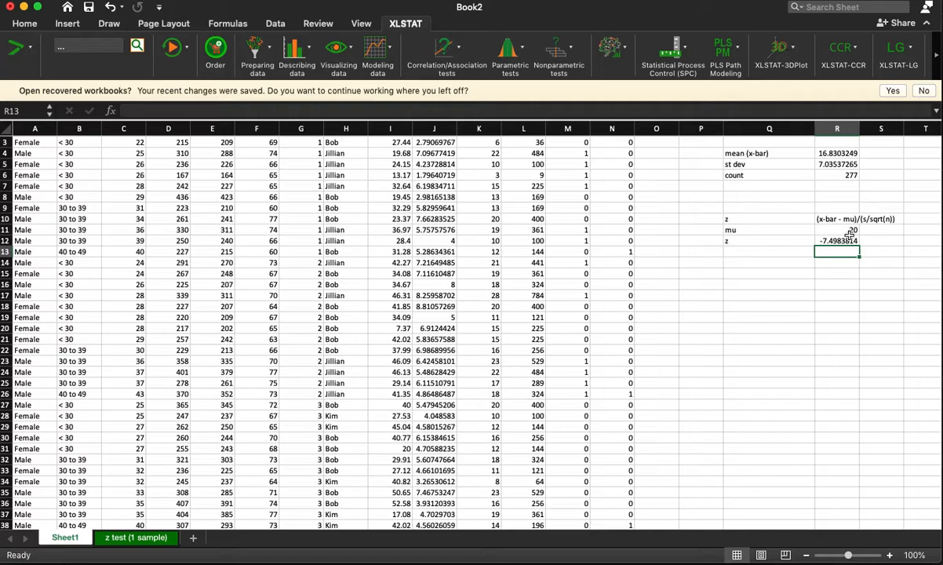
- Try a hypothesized mean of 17 in R11 to see how the z statistic responds
left_click(834, 266)
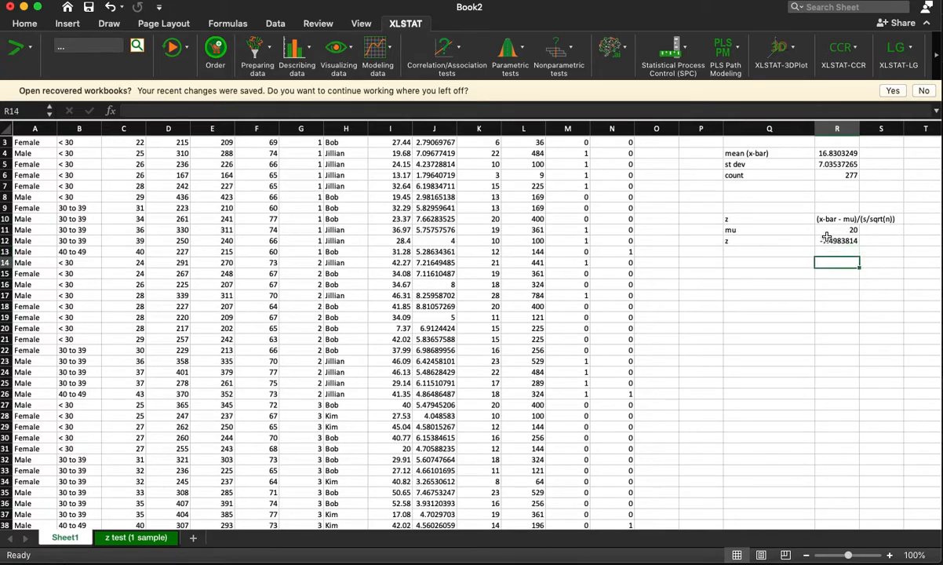
left_click(830, 230)
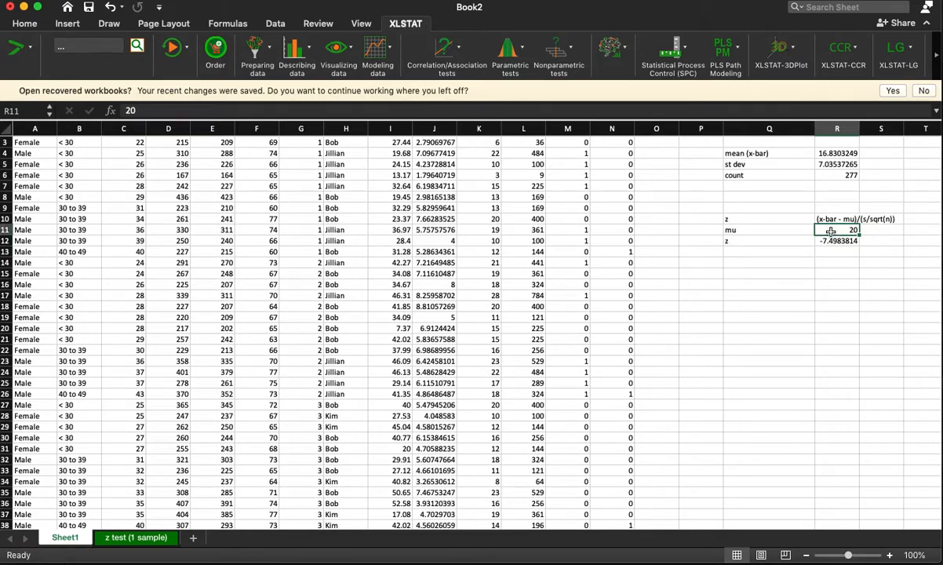
type("17")
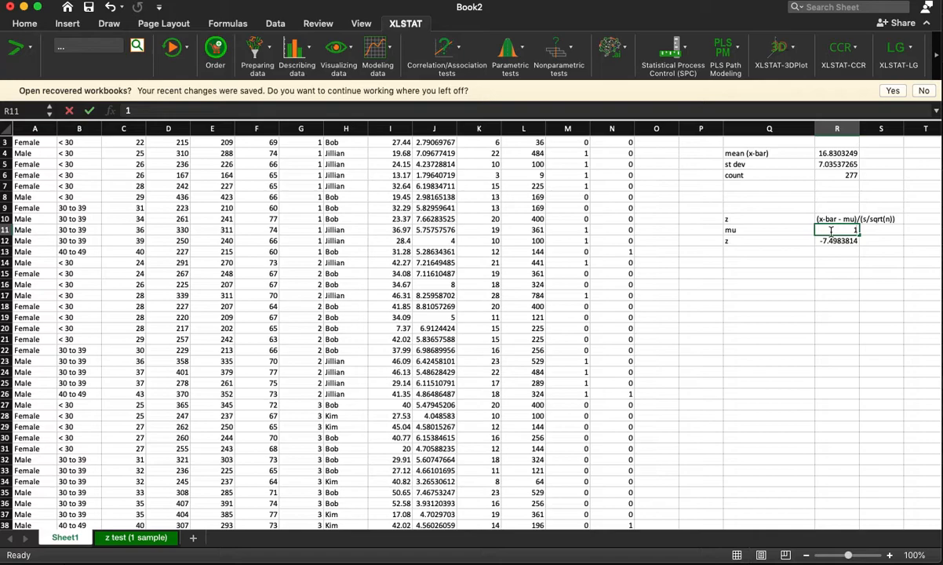
key("Return")
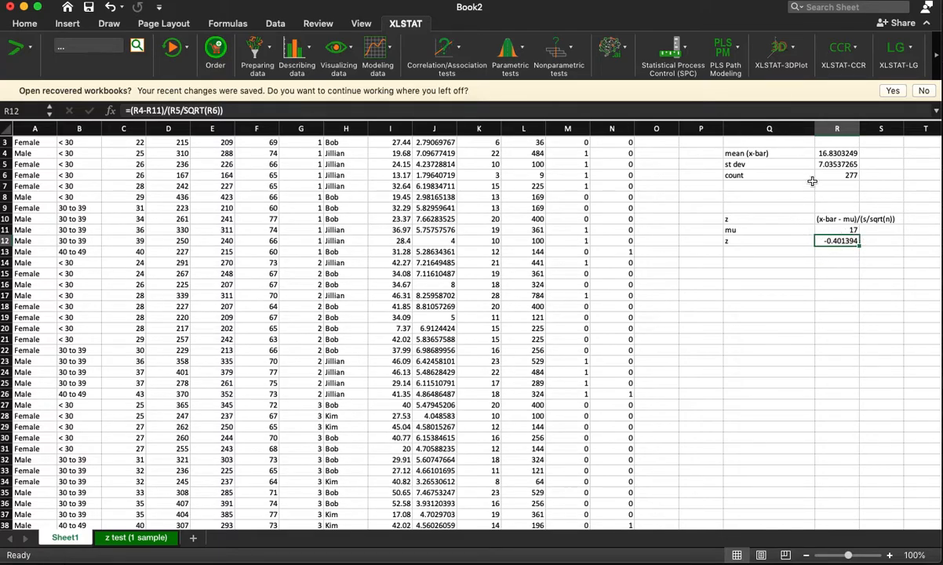
- Try hypothesized means of 14 and 16 in R11 to compare the resulting z statistics
left_click(847, 230)
type("14")
key("Return")
left_click(849, 229)
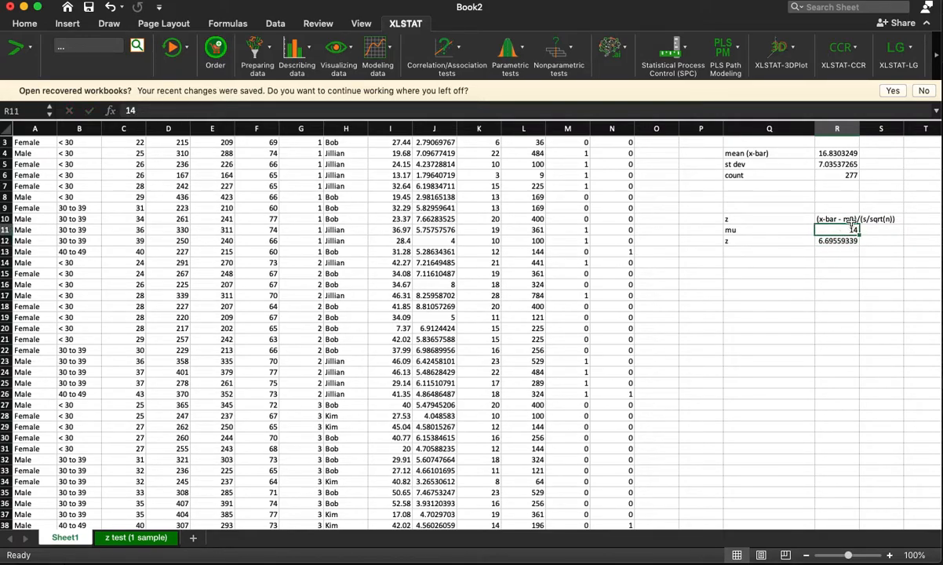
type("16")
key("Return")
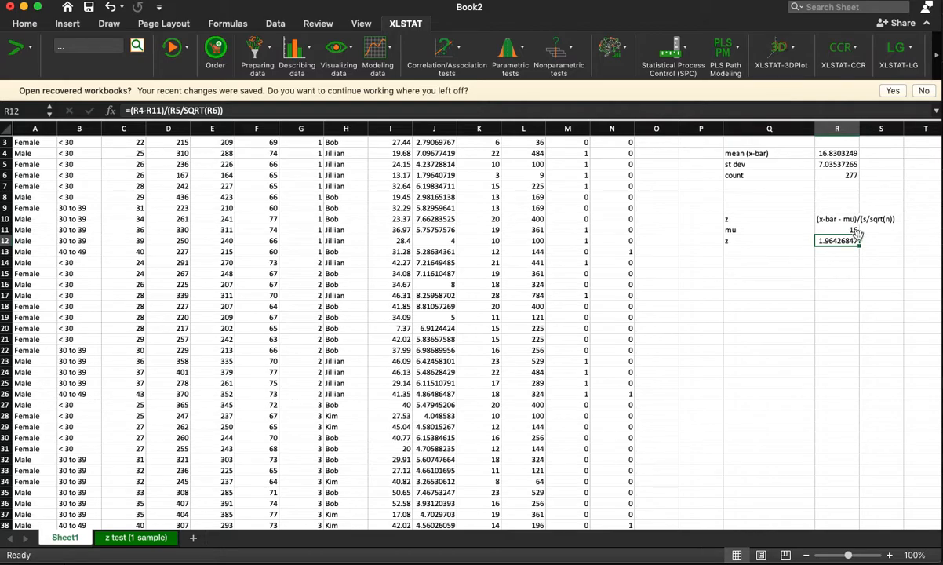
- Set the hypothesized mean in R11 back to 20
left_click_drag(845, 234, 734, 234)
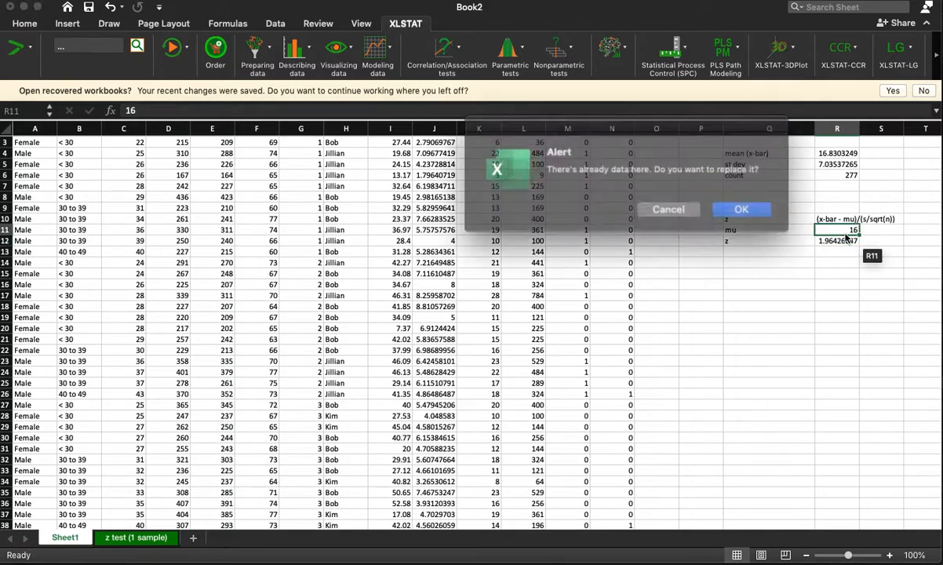
left_click(663, 205)
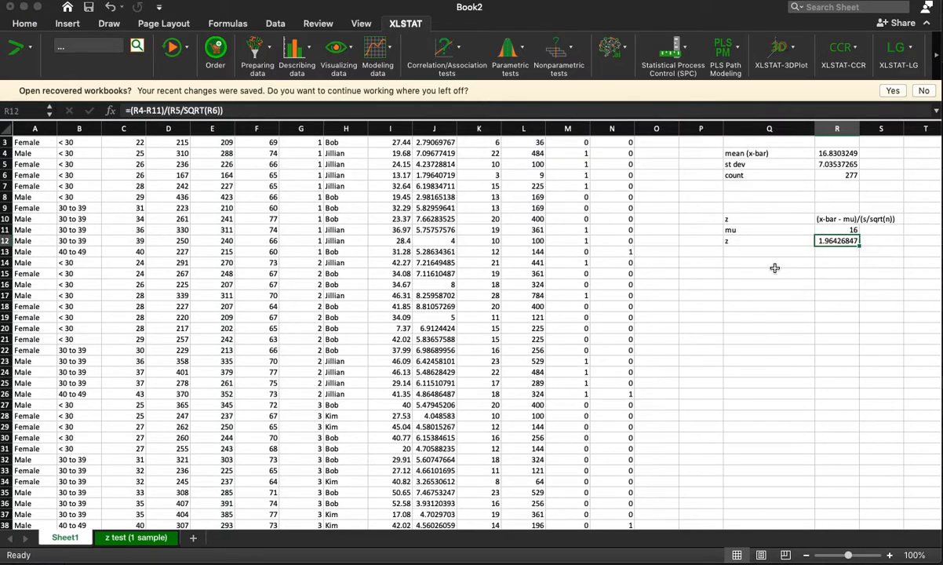
left_click(839, 253)
left_click(839, 230)
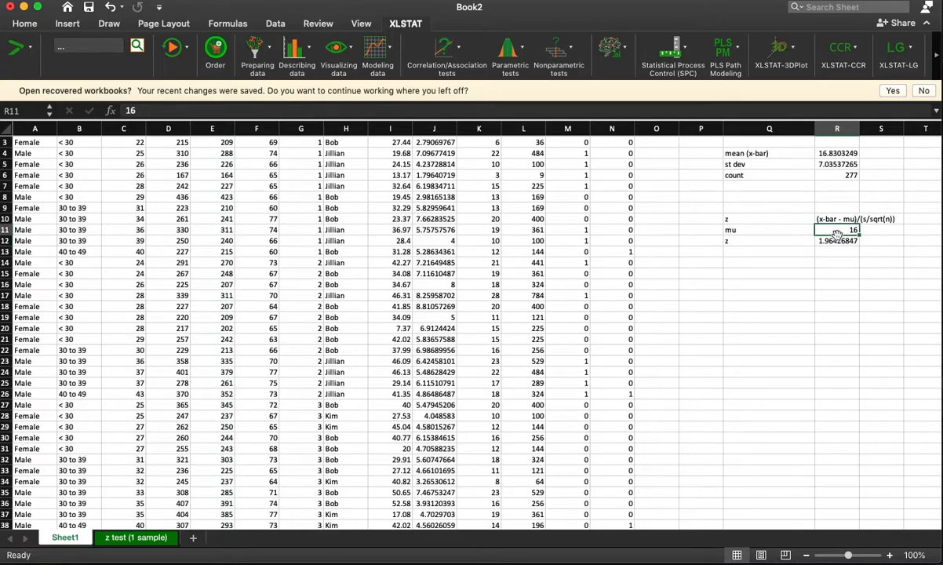
key("Return")
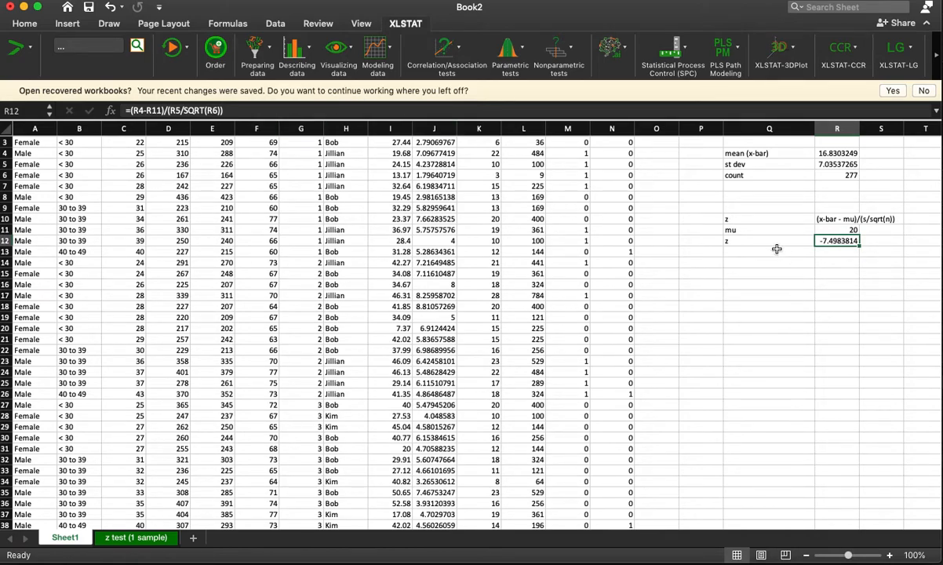
- Open the one-sample t-test and z-test and use the delta column, Sheet1!$K:$K, as the data for a z test
left_click(517, 49)
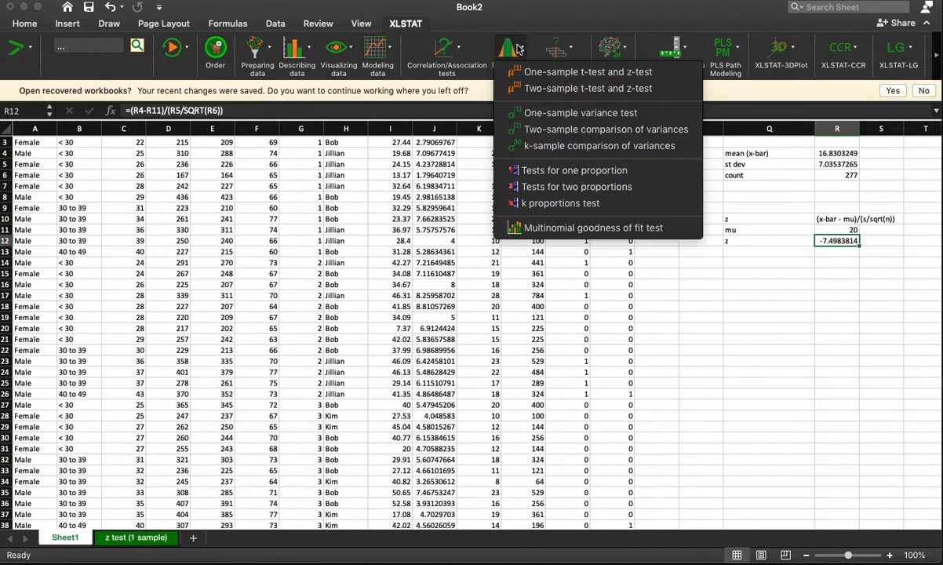
left_click(772, 330)
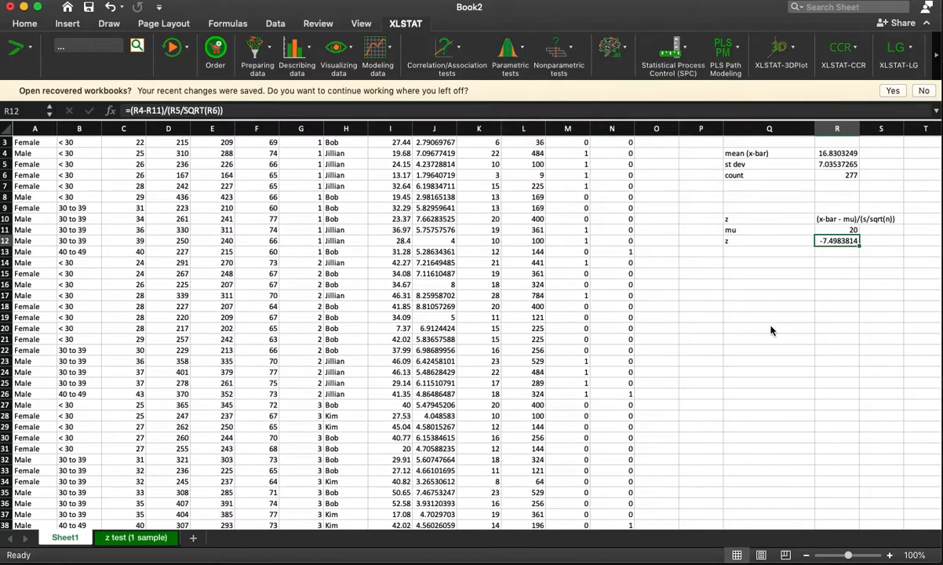
left_click(508, 49)
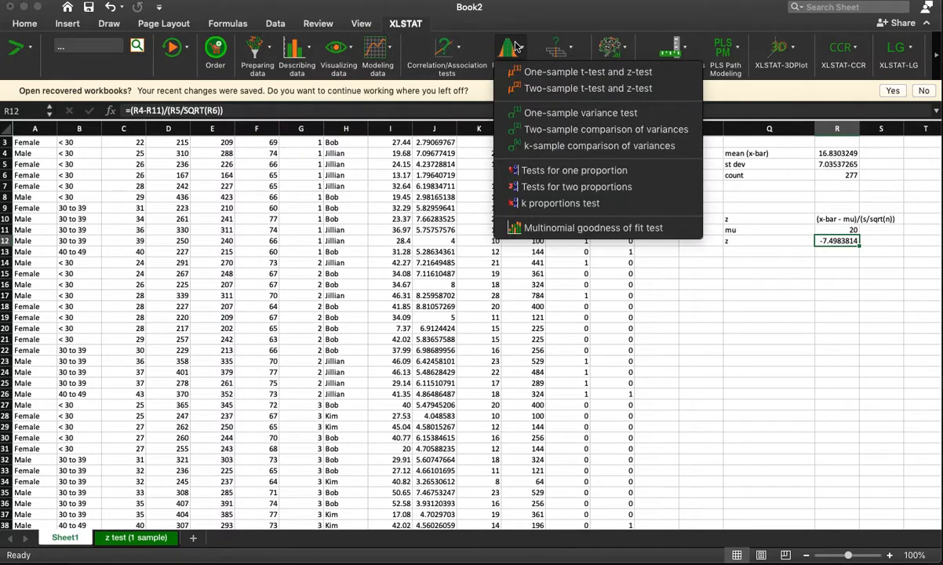
left_click(561, 76)
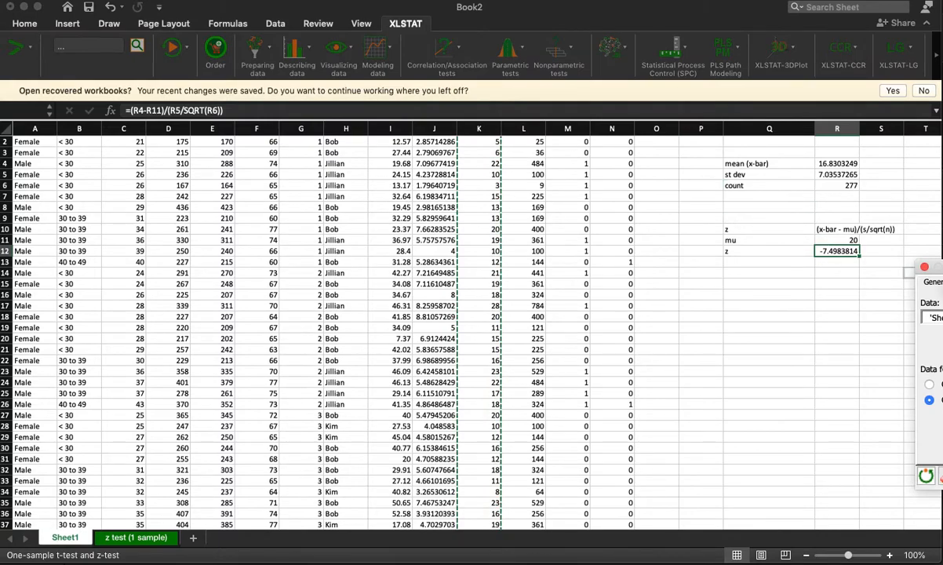
left_click_drag(249, 328, 175, 268)
scroll(473, 163, "up", 1)
left_click(469, 131)
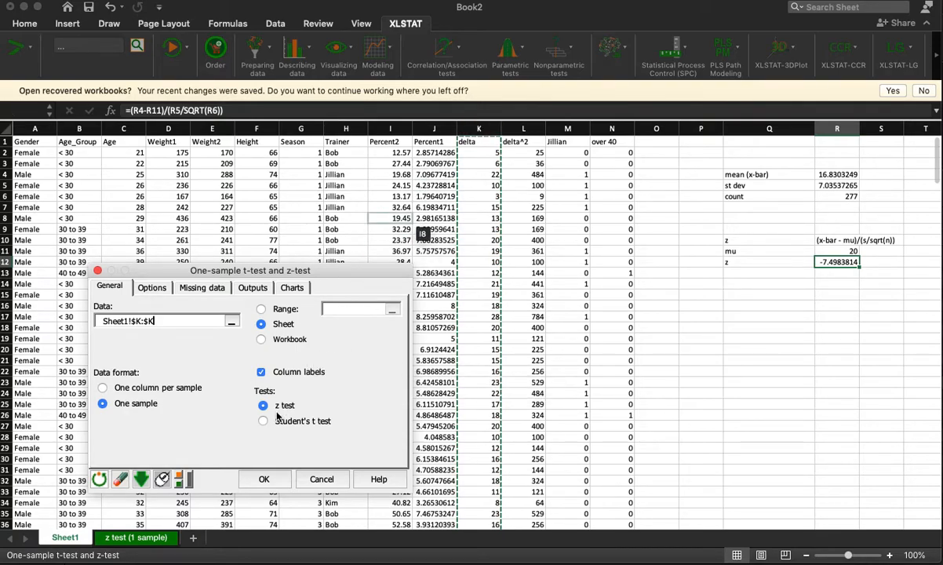
- Run the two-tailed z test with theoretical mean 20 and a 5% significance level
left_click(154, 290)
key("Tab")
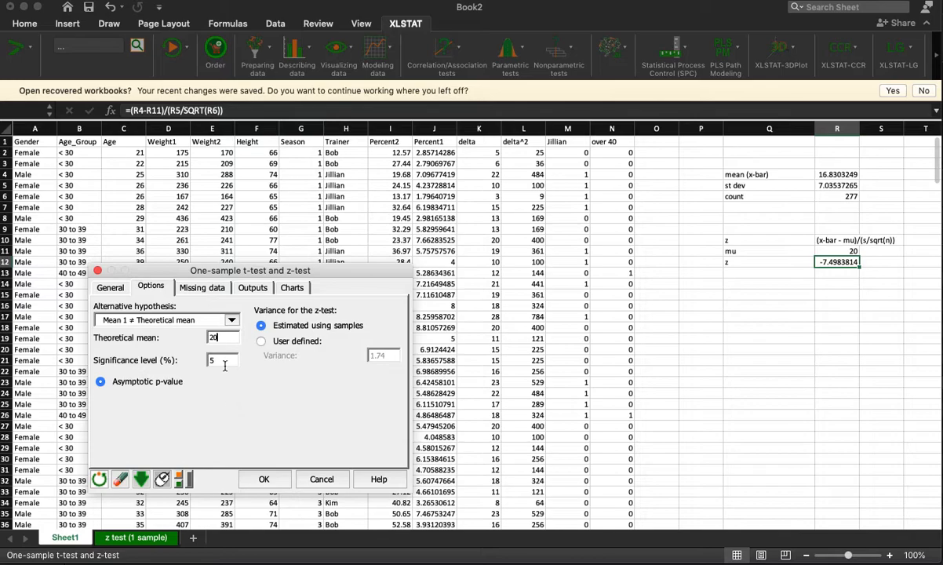
left_click(264, 479)
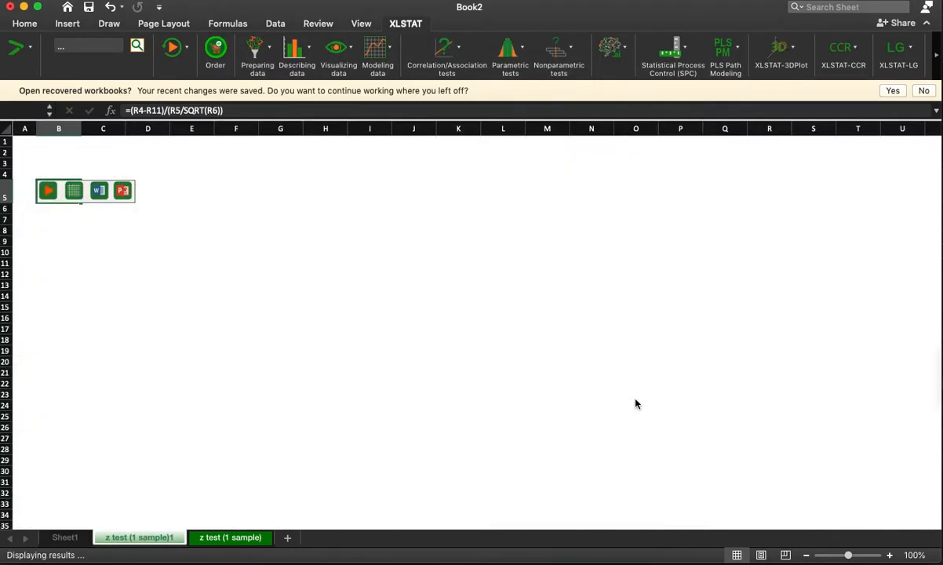
- Show the difference, observed z and critical z values in C20:C22 with four decimal places
left_click_drag(104, 378, 109, 399)
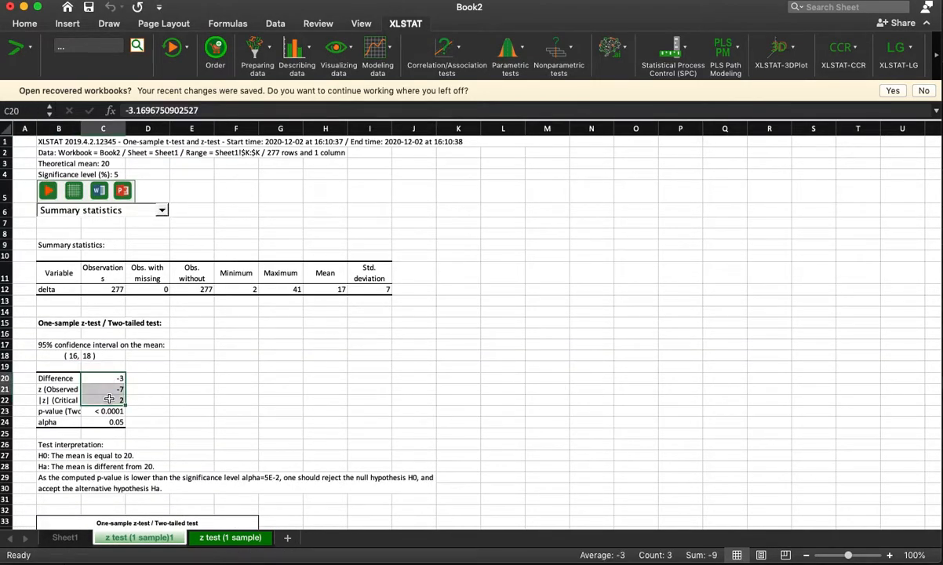
left_click(24, 24)
left_click(533, 67)
left_click(533, 67)
left_click(533, 68)
left_click(533, 68)
left_click(196, 400)
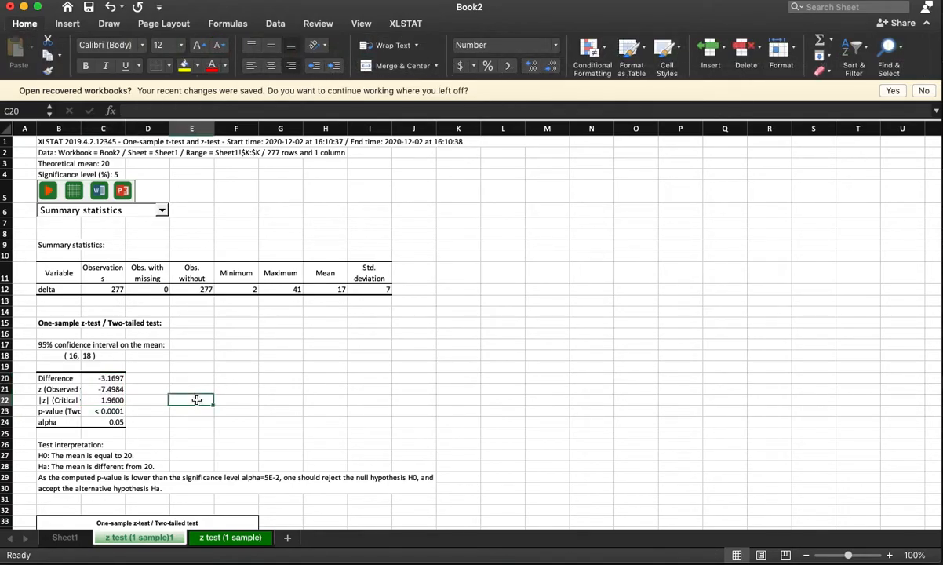
- Show the delta summary statistics in C12:I12 with four decimal places
left_click(112, 290)
left_click_drag(112, 290, 384, 290)
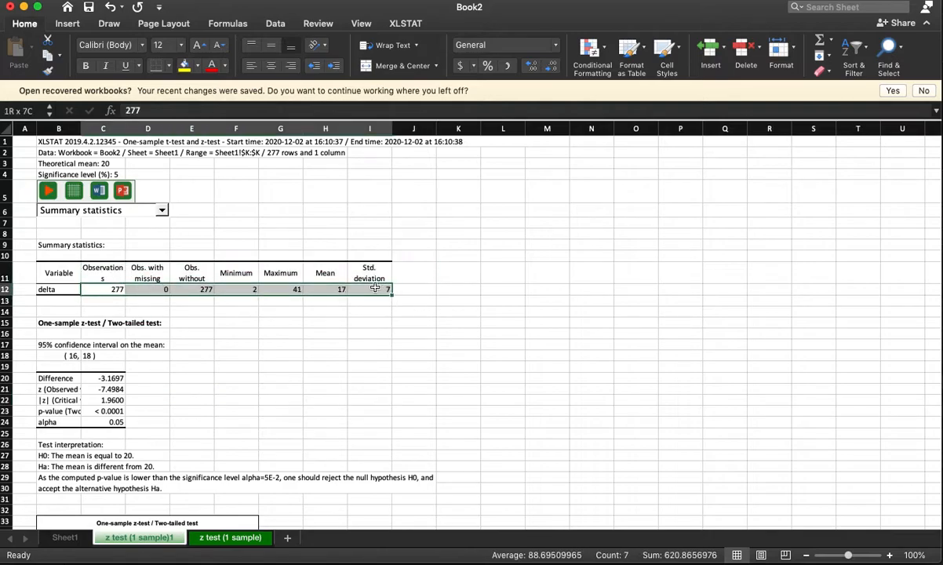
left_click(532, 67)
left_click(533, 67)
left_click(532, 67)
left_click(533, 67)
left_click(487, 356)
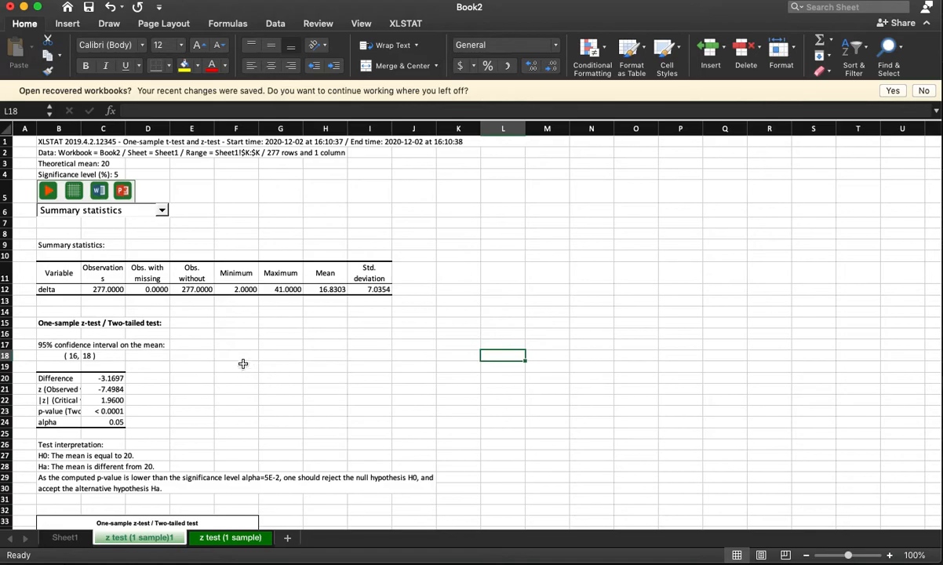
- Compare the test output's mean, standard deviation, difference and observed z with the manual calculations on Sheet1
left_click(333, 289)
left_click(362, 290)
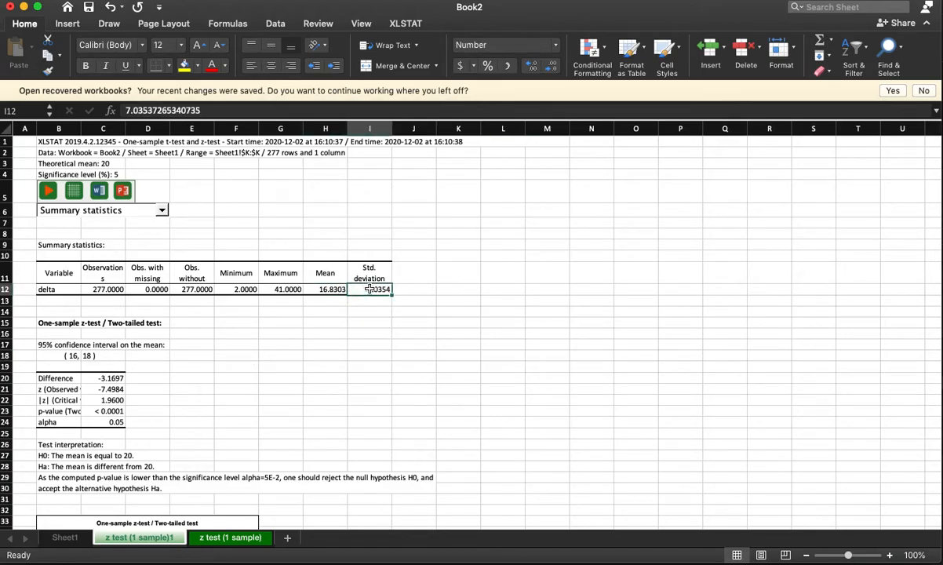
left_click(122, 376)
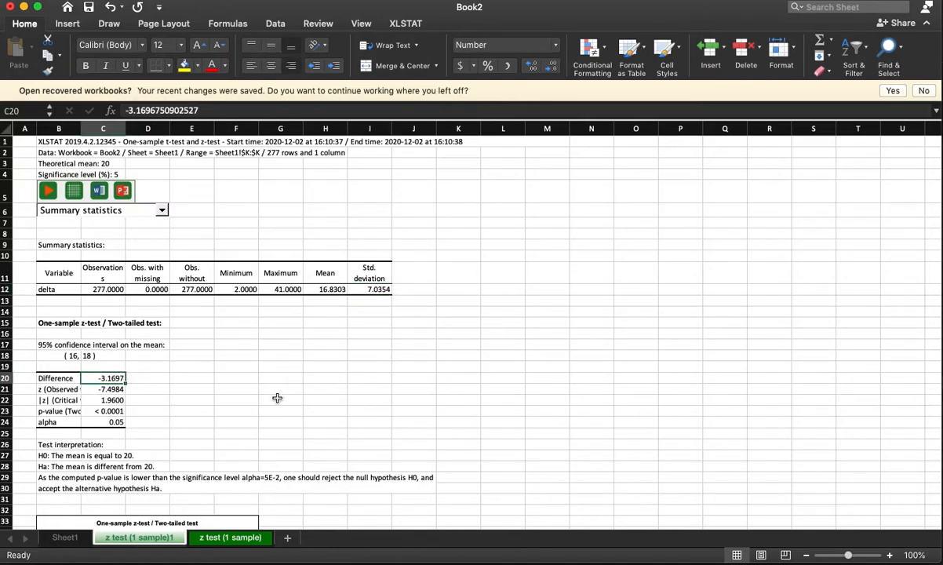
left_click(103, 390)
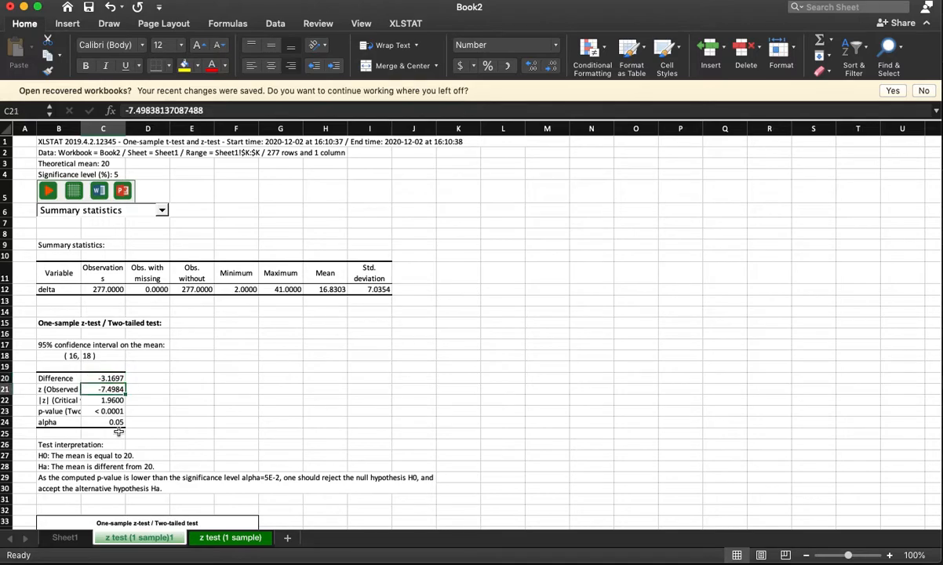
left_click(69, 538)
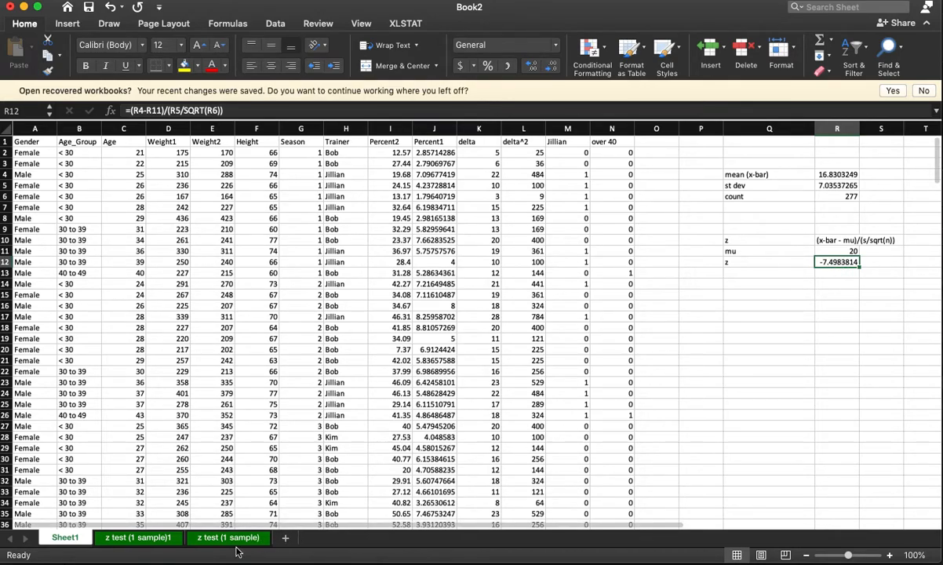
left_click(171, 543)
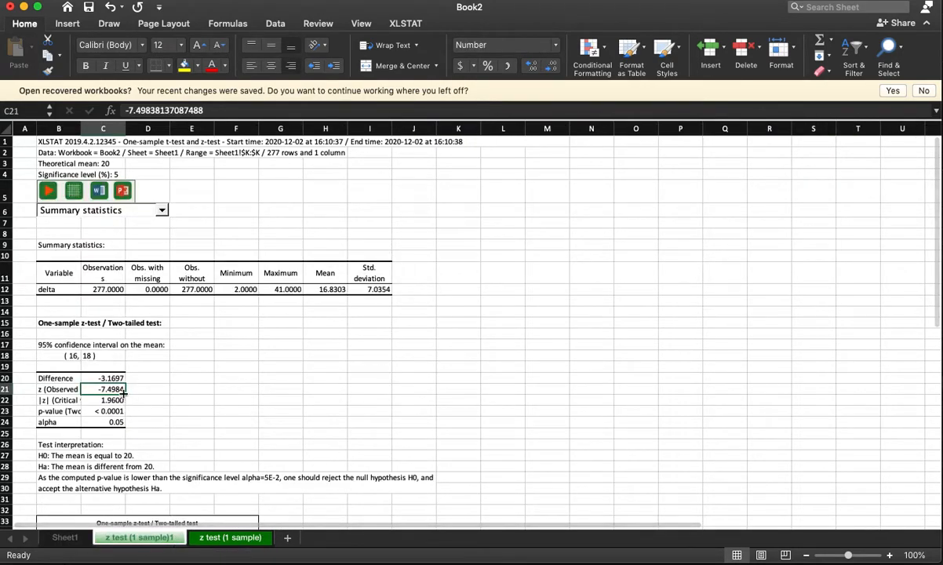
left_click(68, 538)
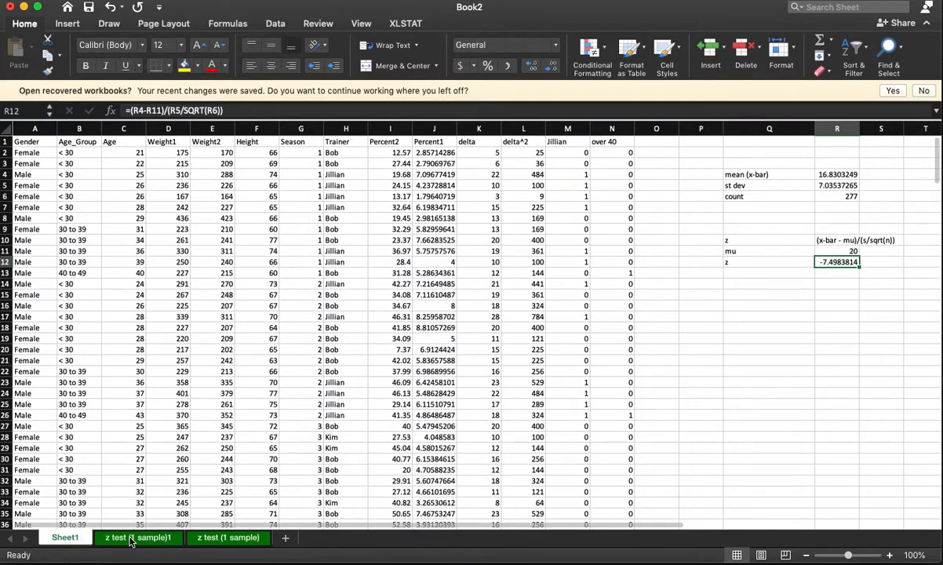
left_click(131, 540)
- Review the test interpretation in B29 and the two-tailed z-test distribution chart beneath it
scroll(353, 385, "down", 4)
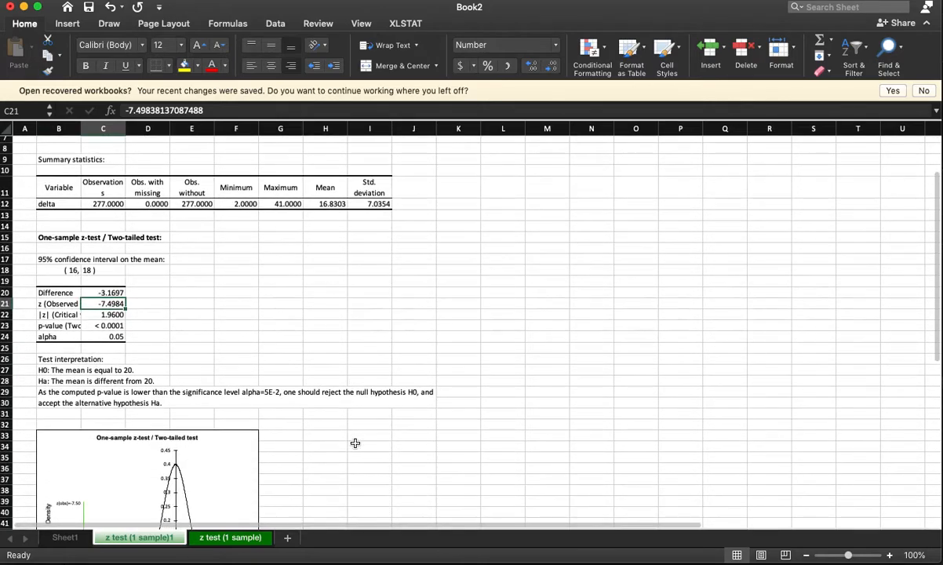
left_click(81, 392)
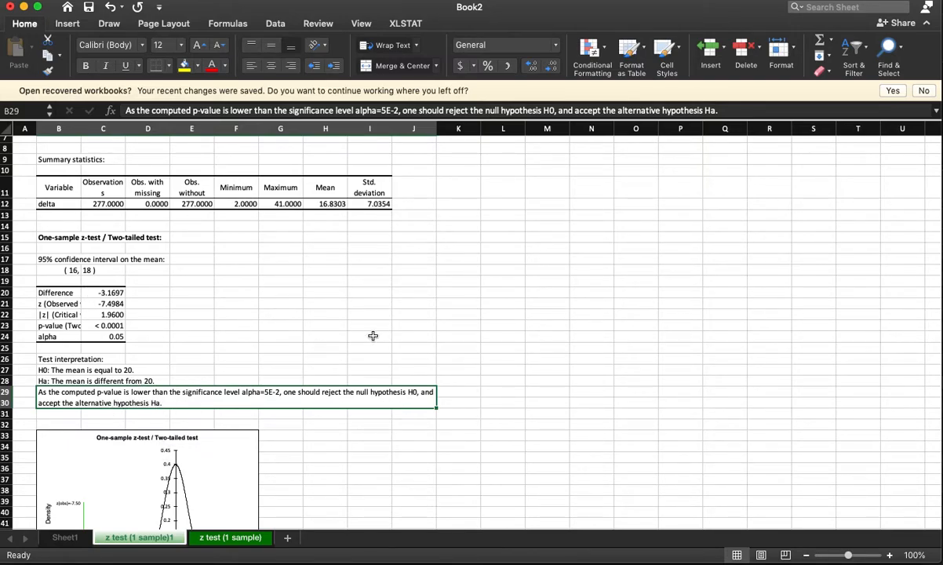
scroll(372, 349, "down", 5)
scroll(371, 356, "down", 2)
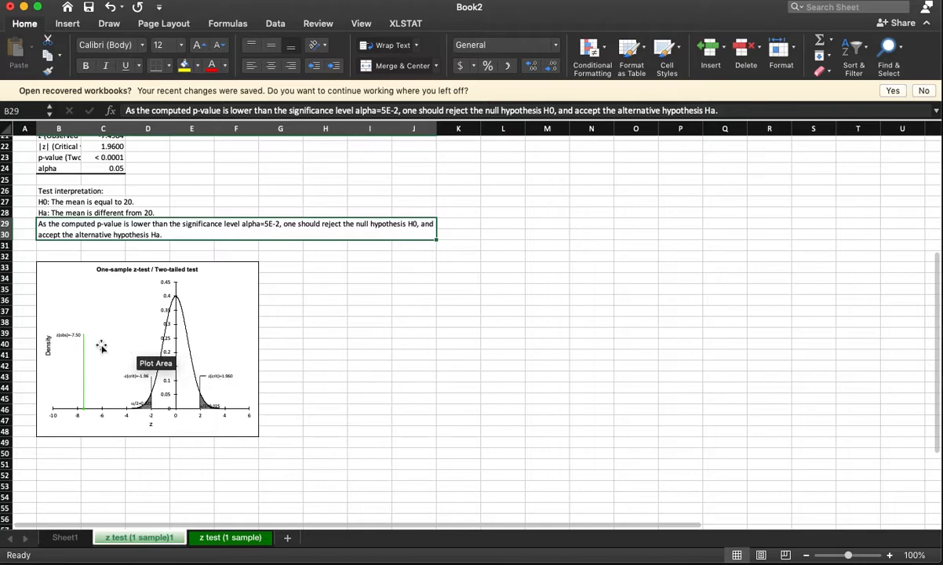